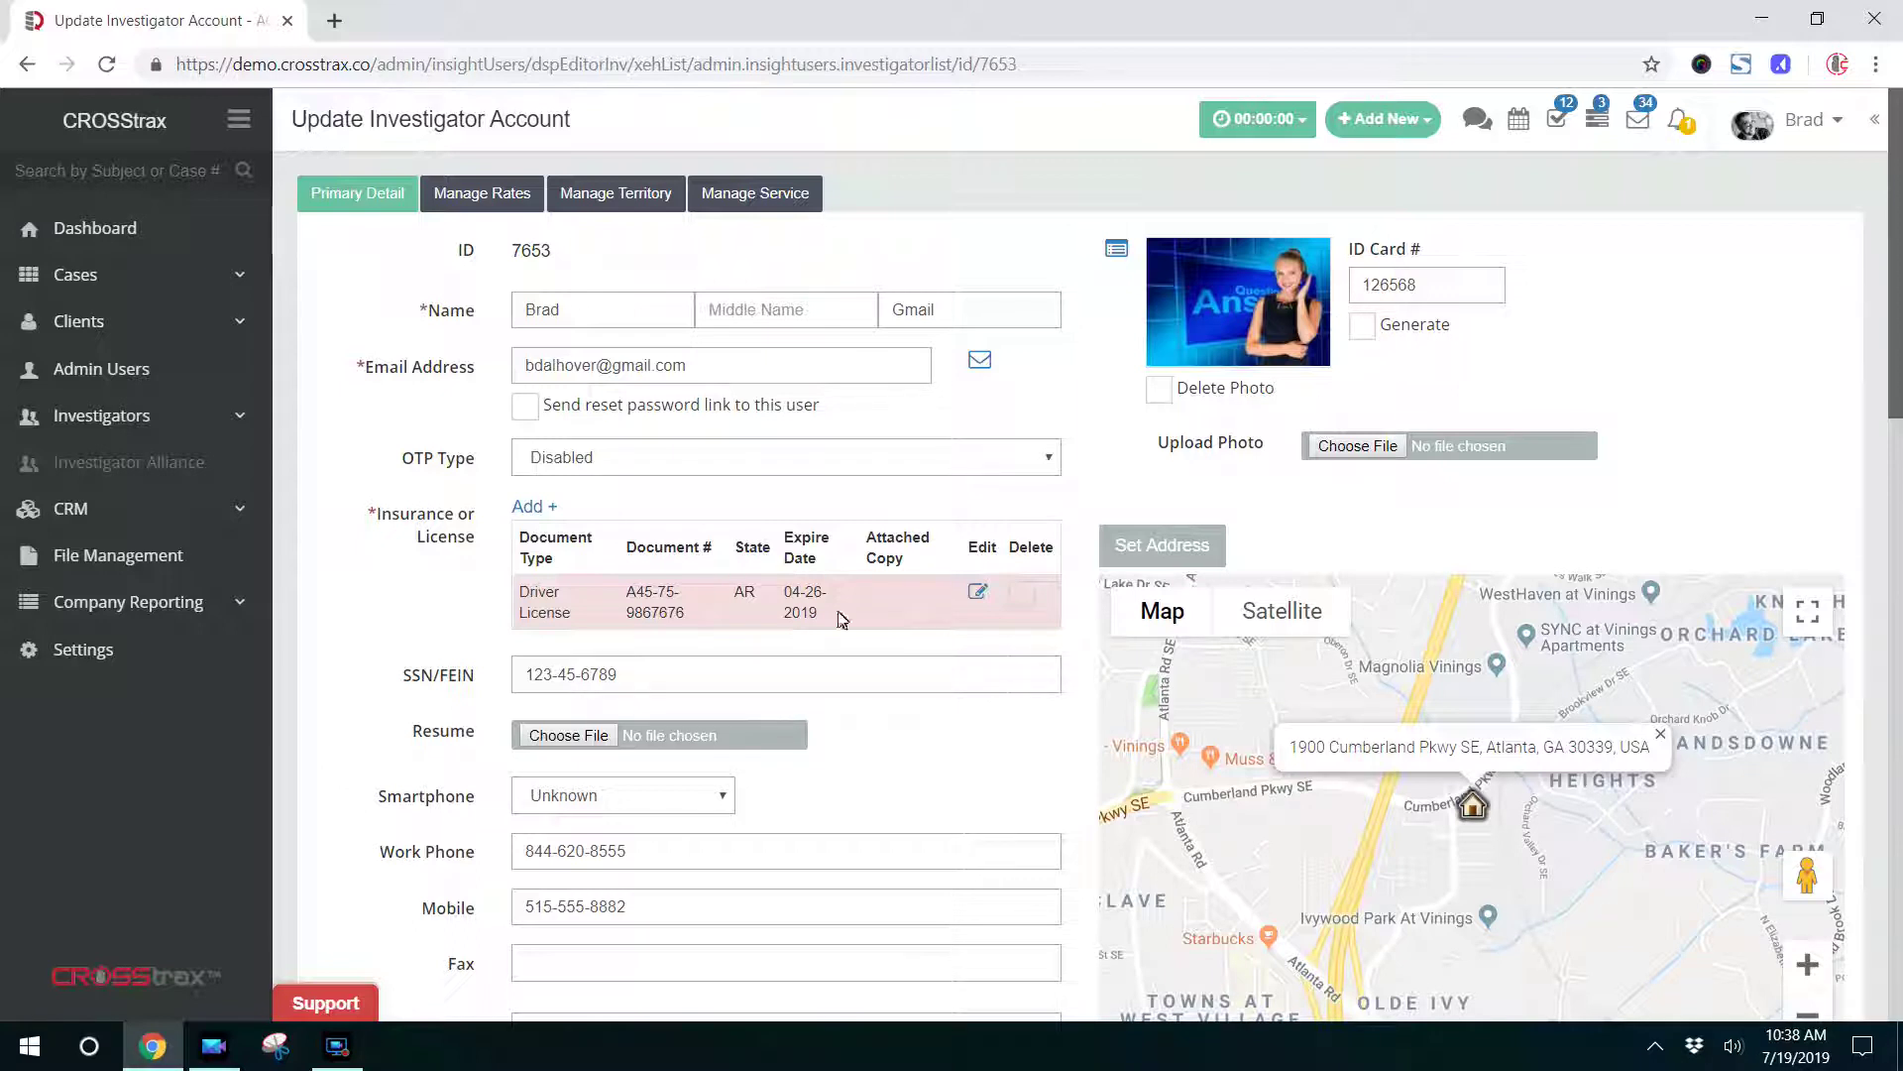
Open the five-star investigator's account from the investigator list and examine the driver license record under Insurance or License
left_click(170, 418)
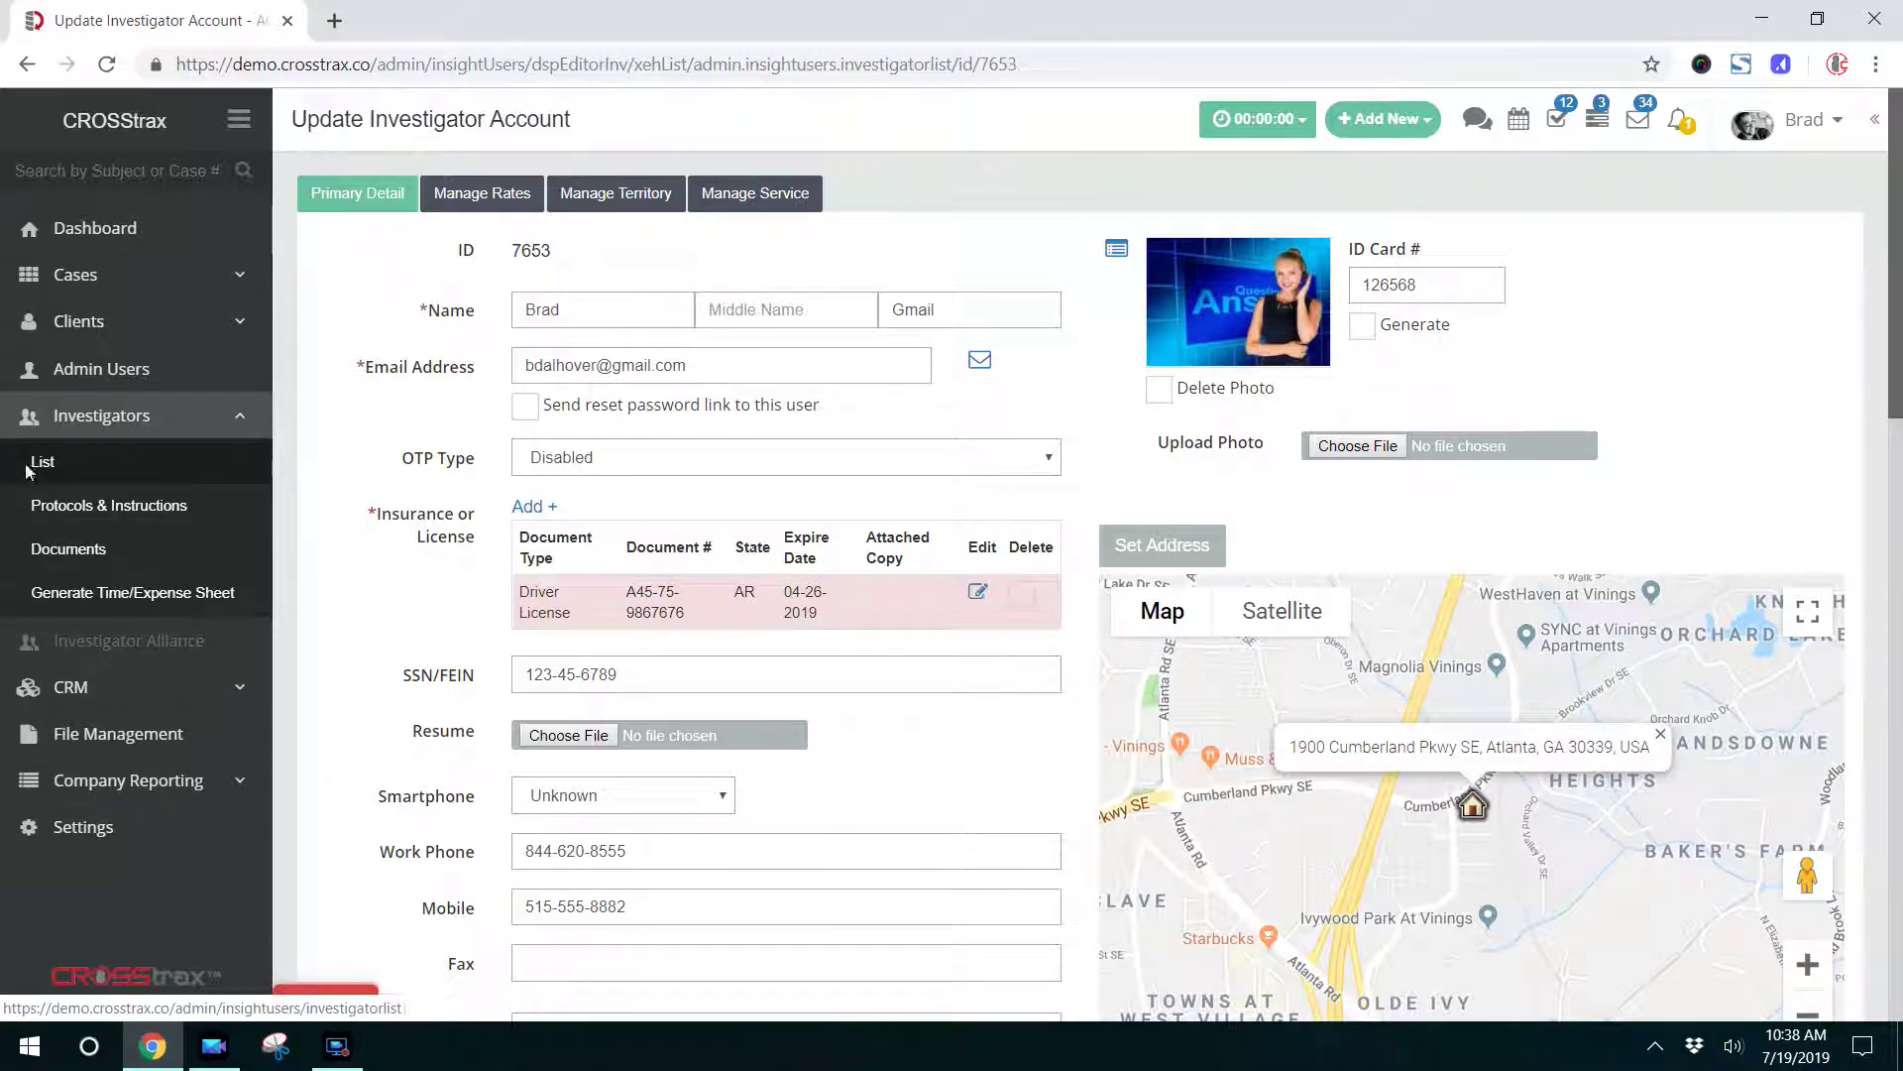
left_click(57, 468)
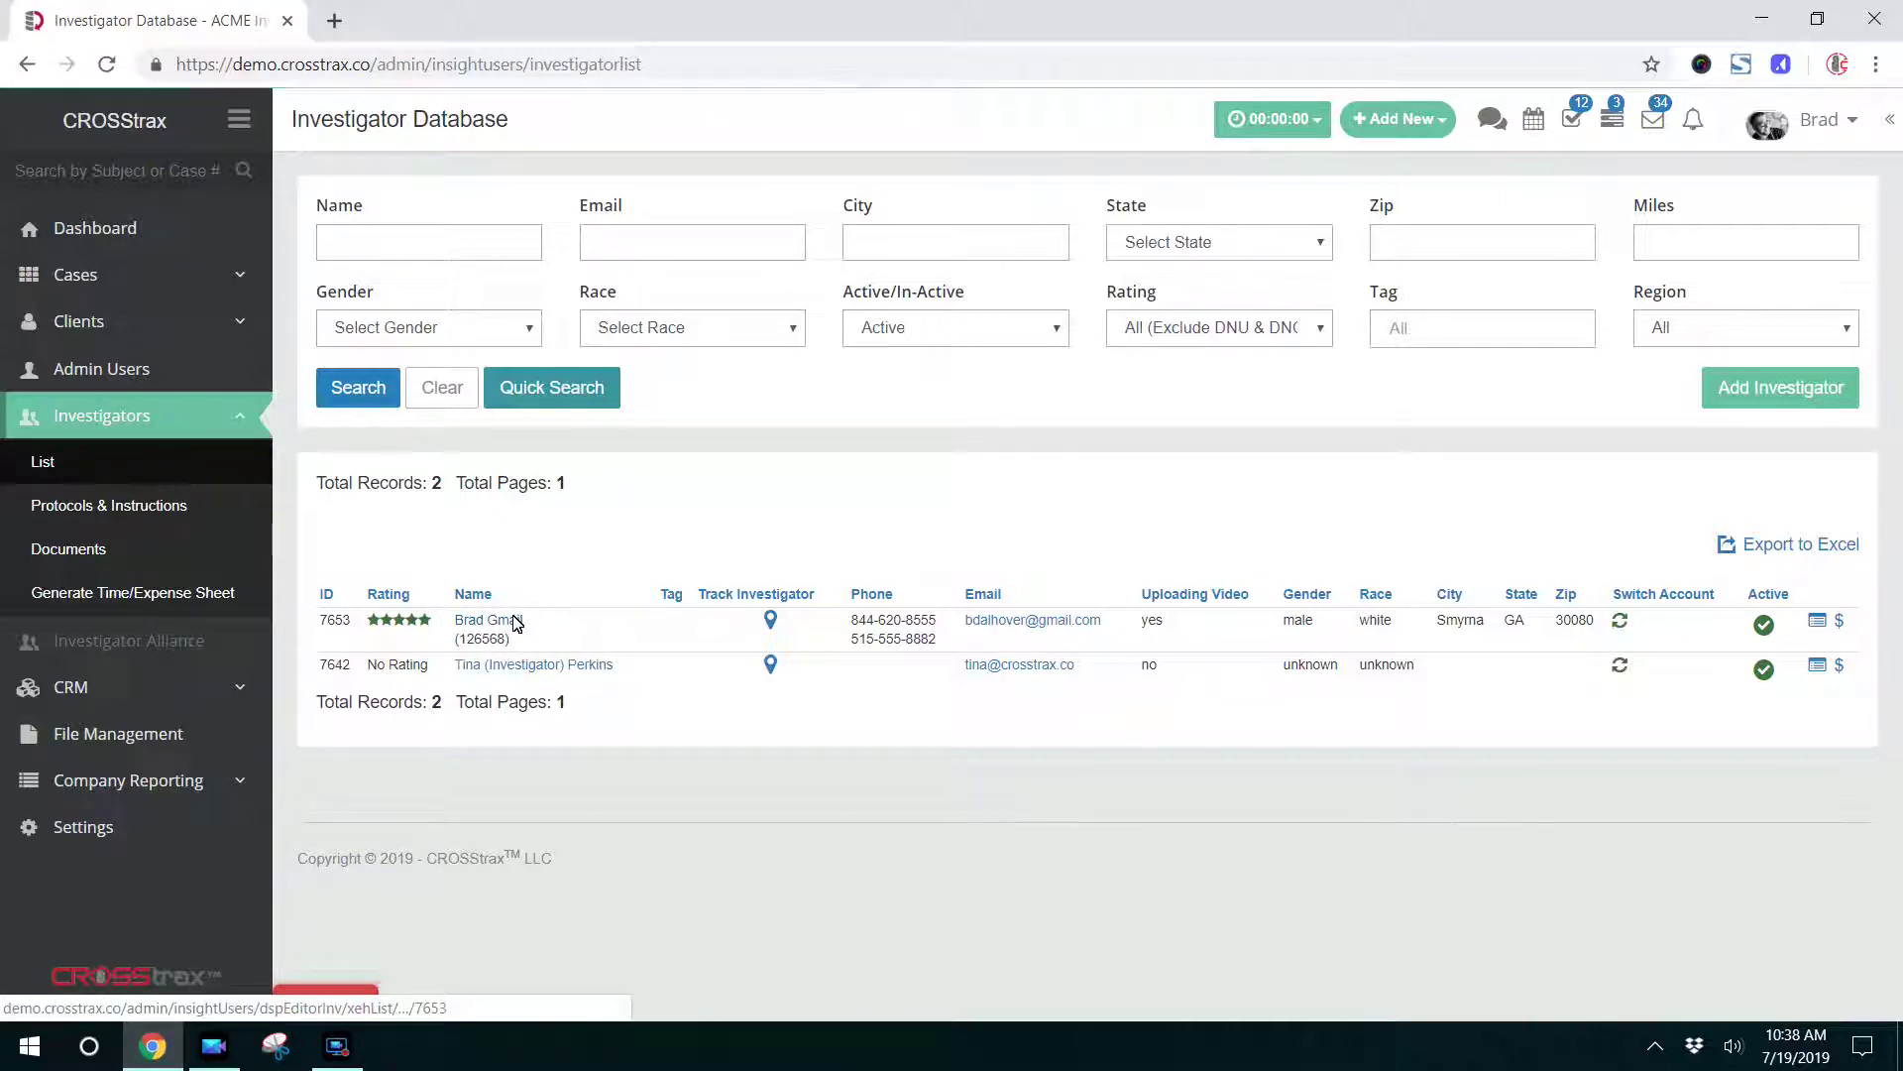
left_click(515, 621)
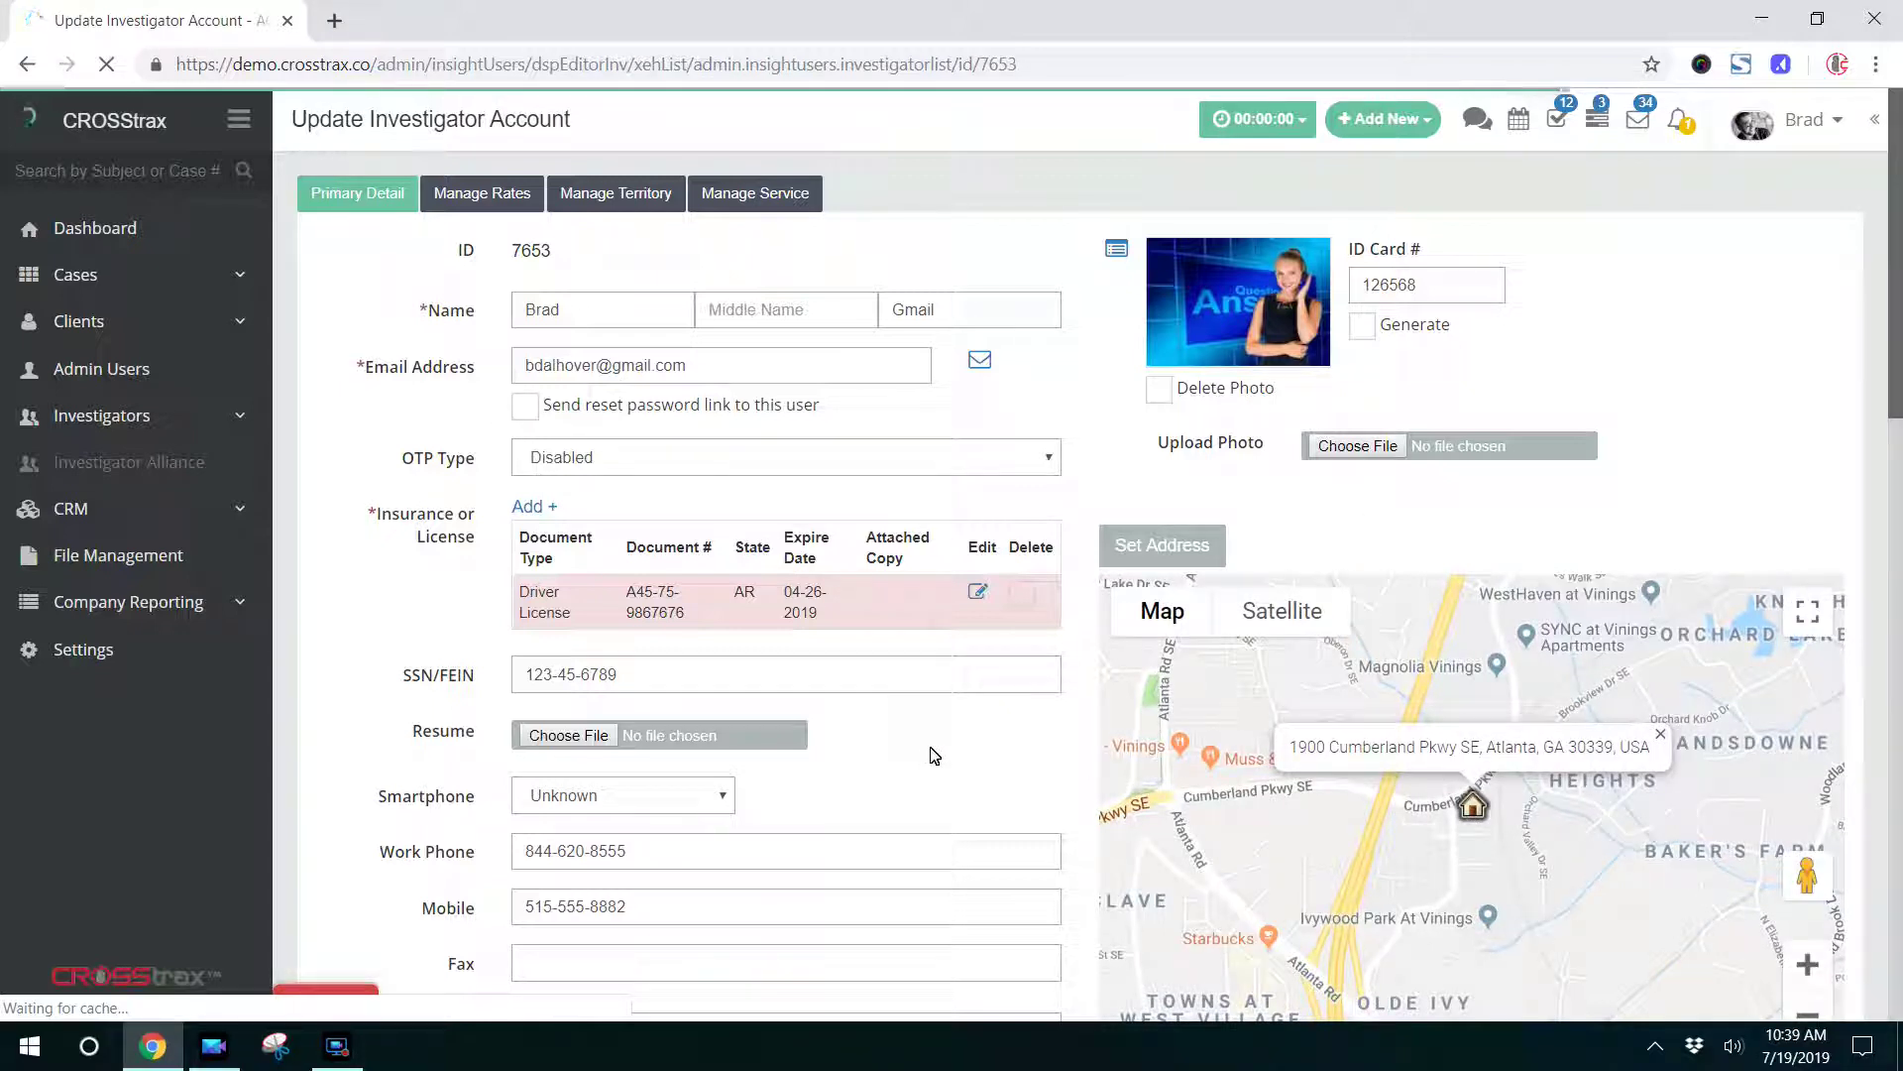
left_click_drag(526, 601, 858, 612)
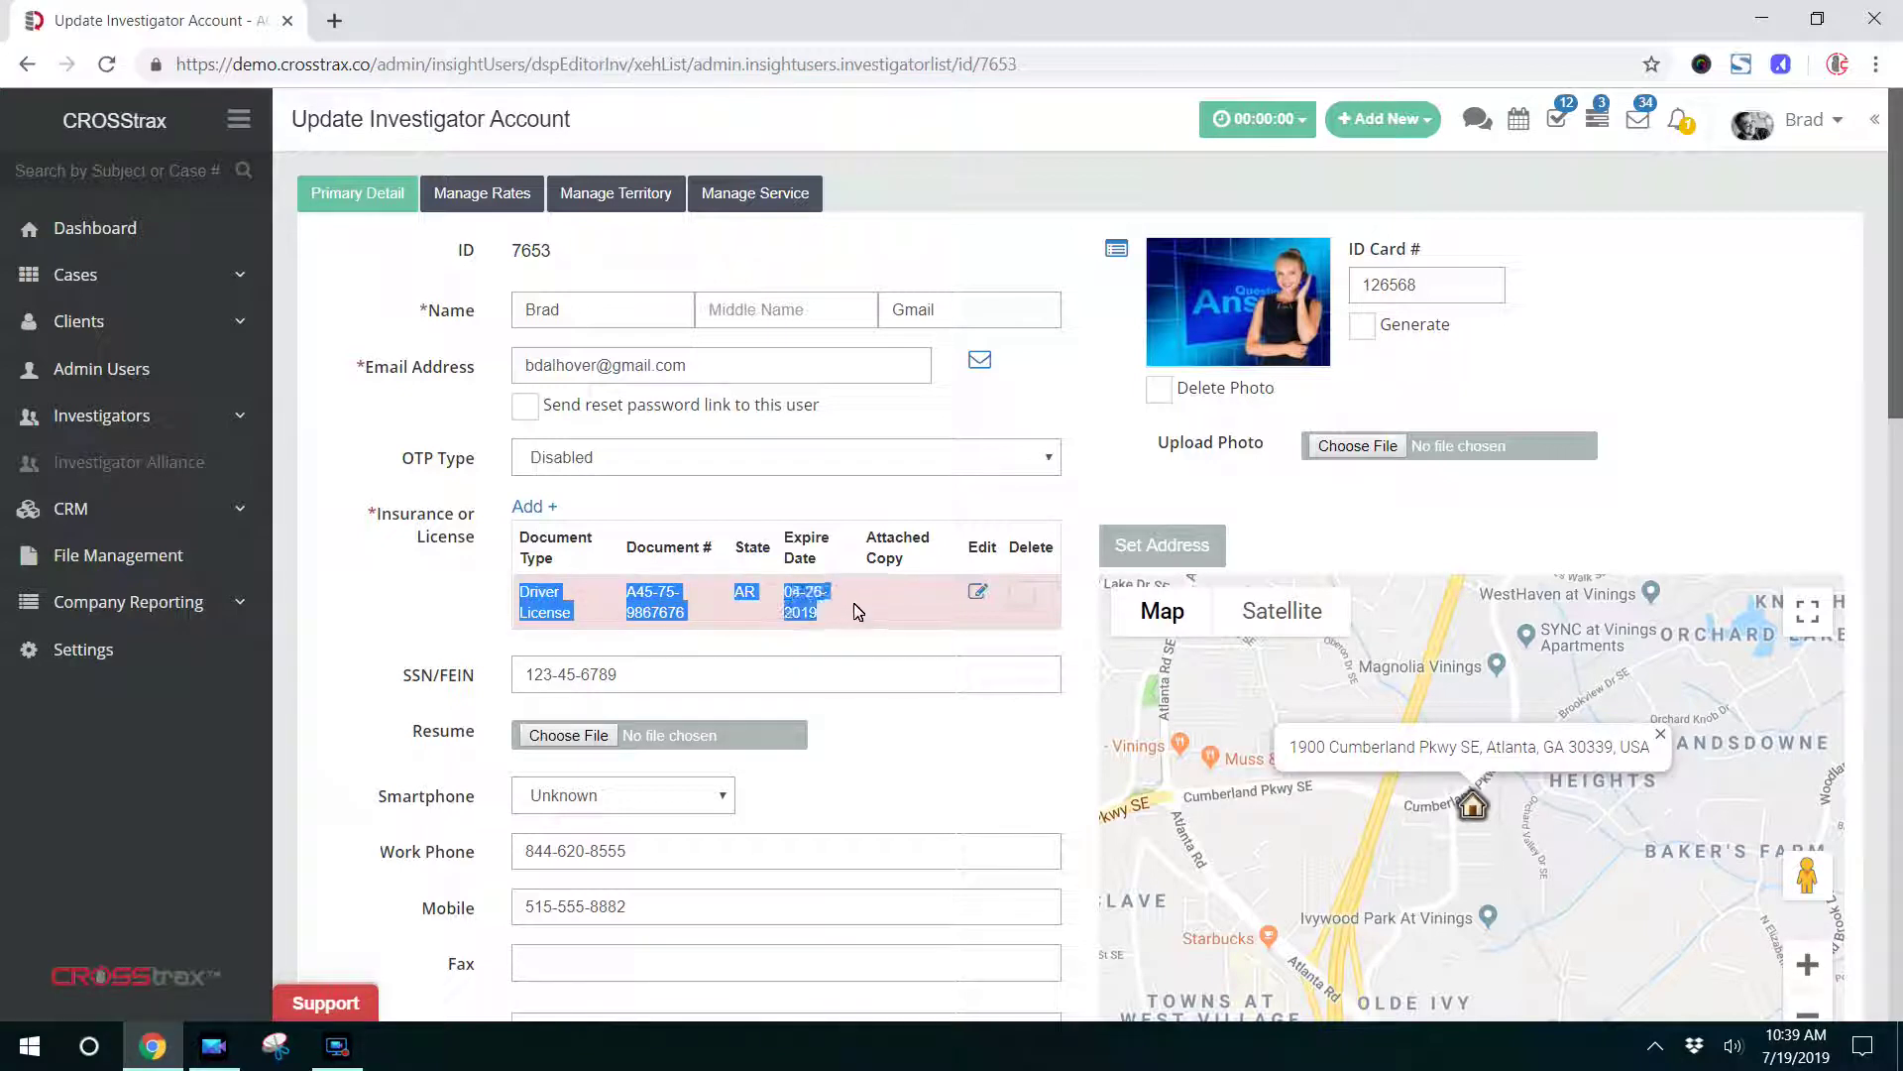
left_click(878, 636)
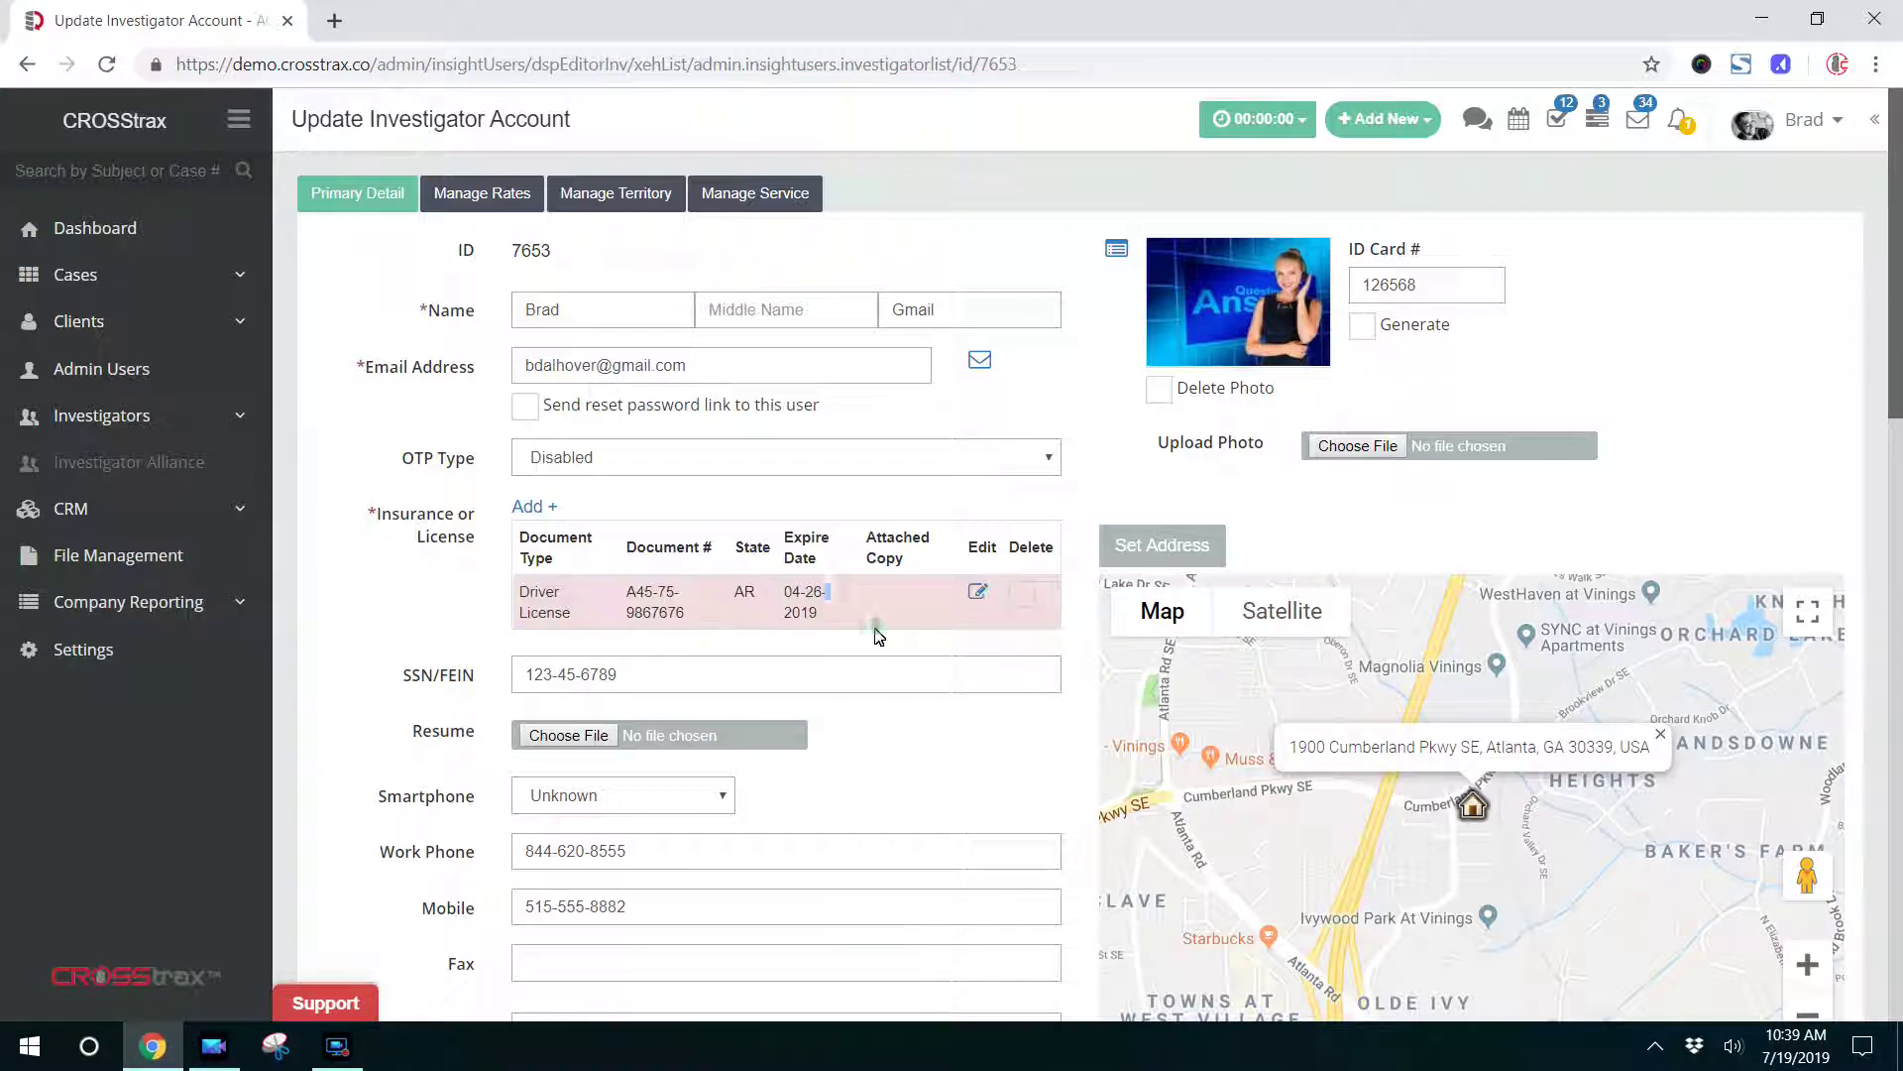
Start a blank Insurance or License entry and view the available document types without choosing one
left_click(553, 508)
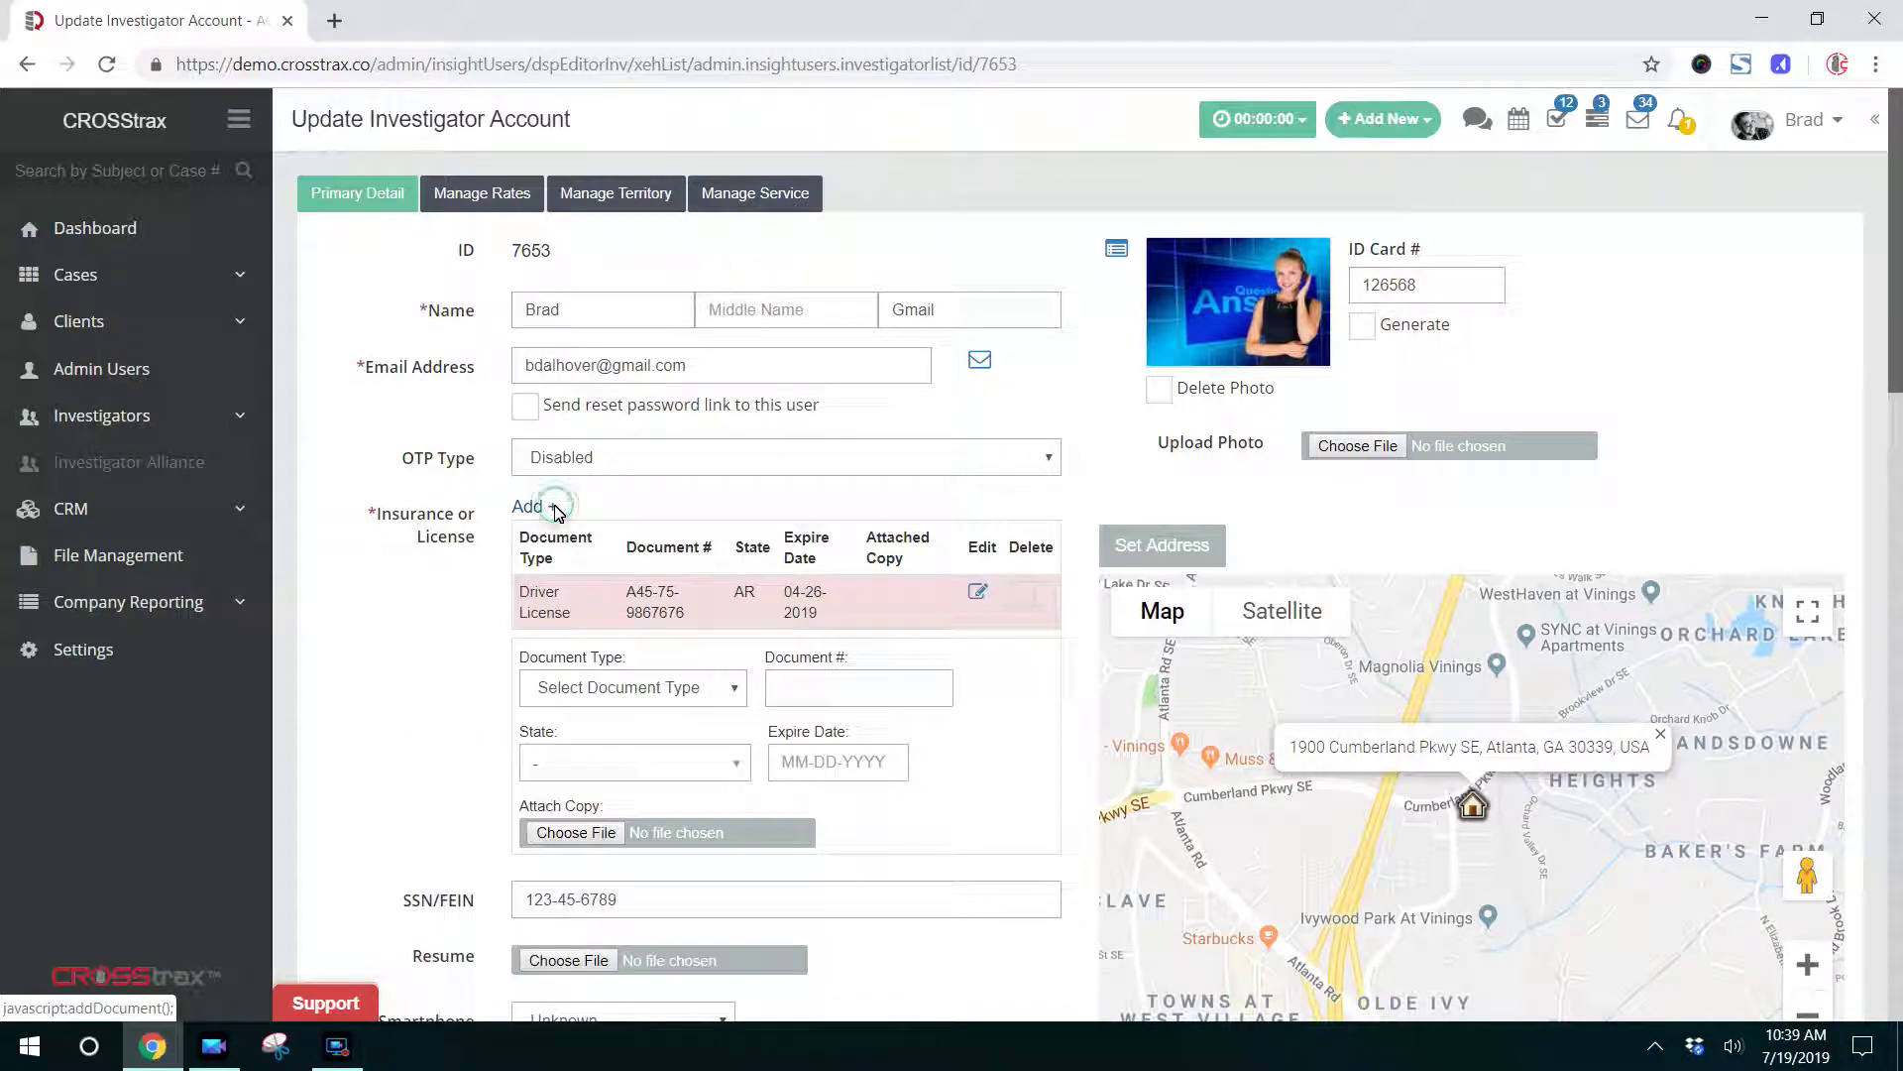
left_click(704, 700)
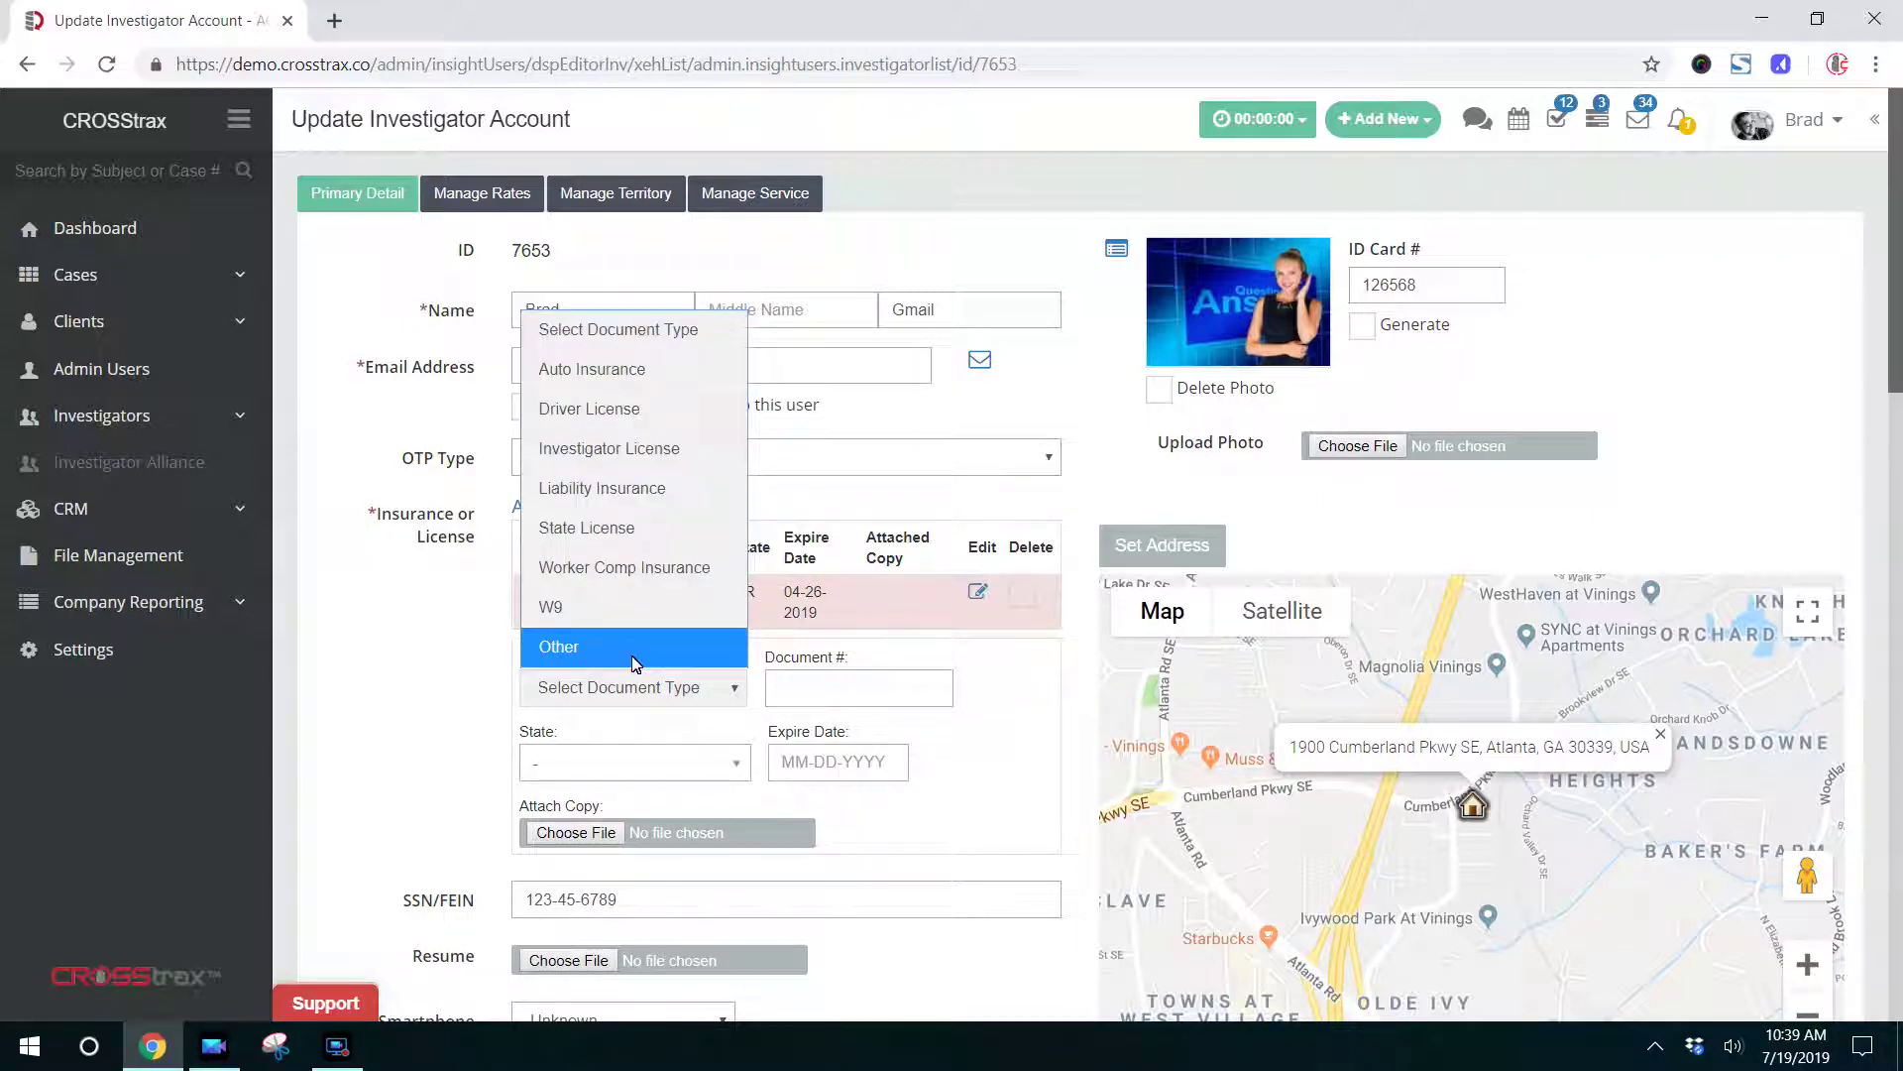
left_click(393, 686)
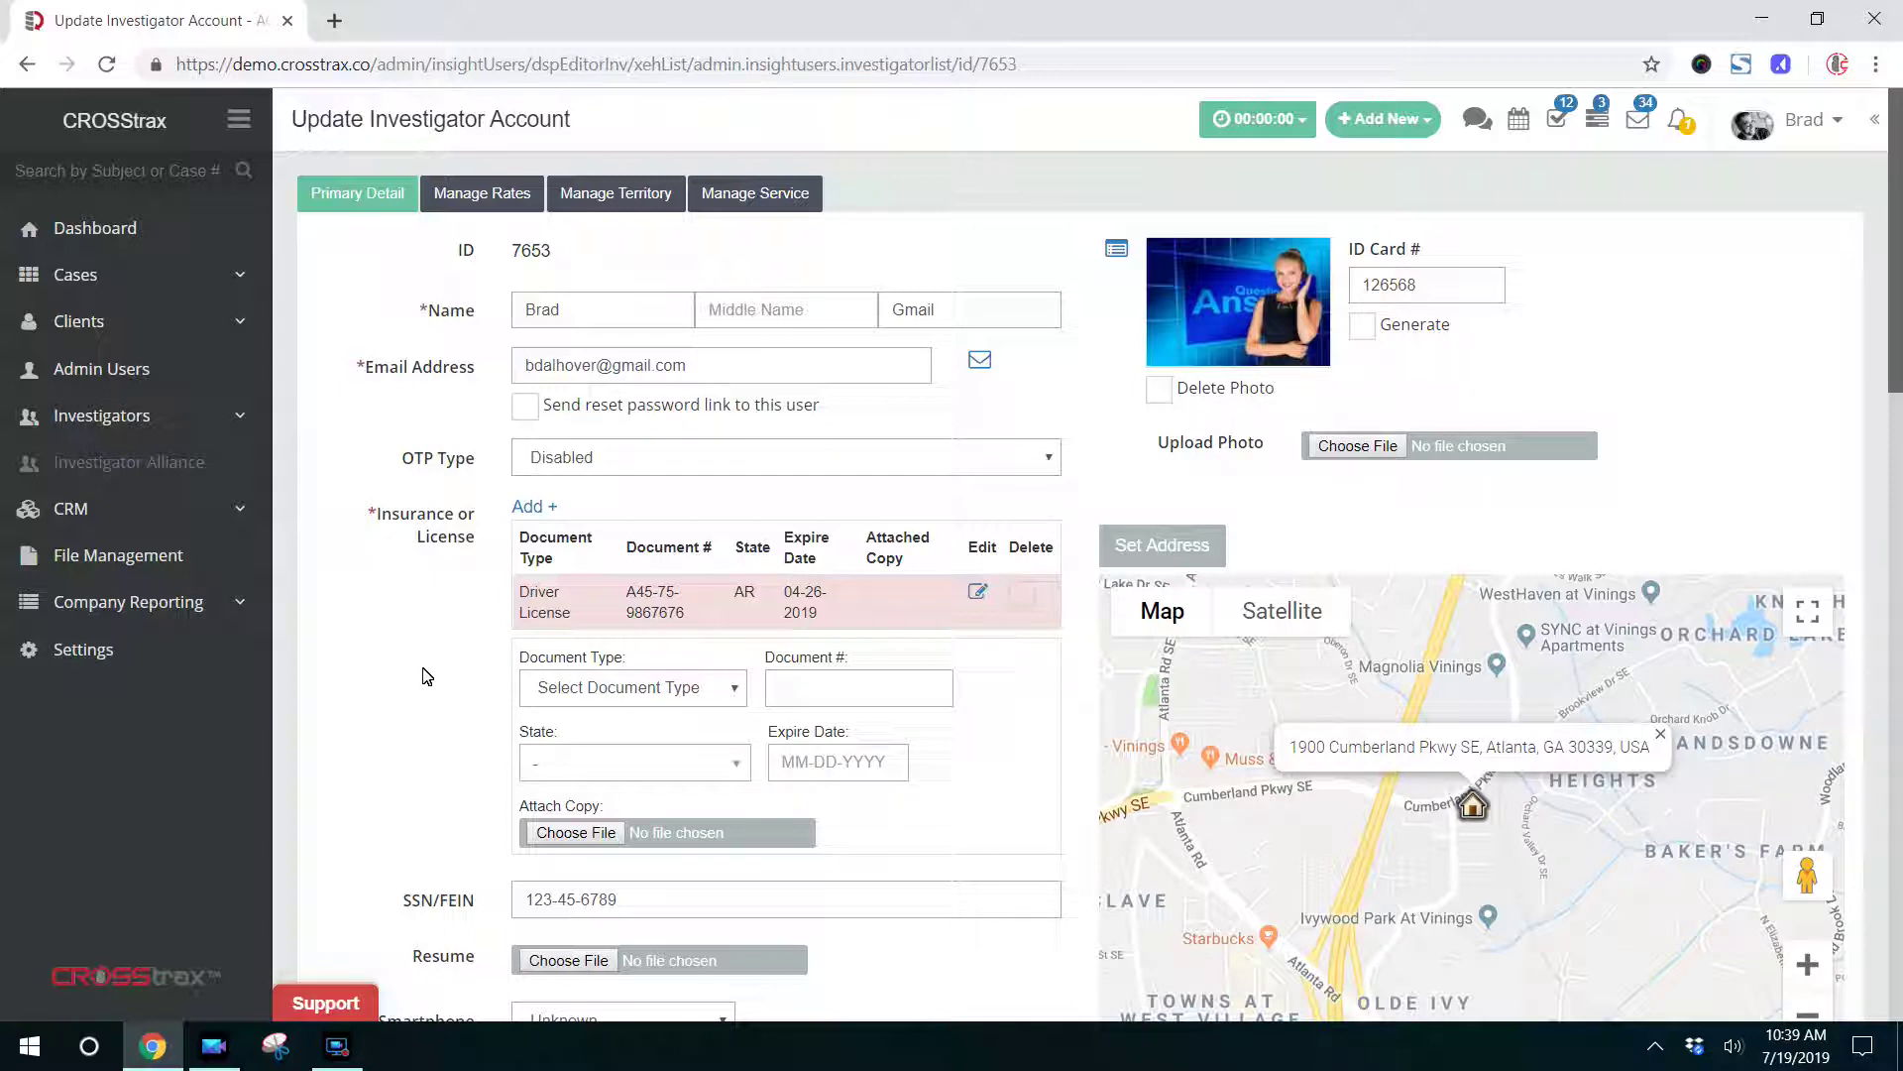
Examine the investigator's profile fields from the resume upload and contact details through to the rating options
scroll(427, 677, "down", 1)
scroll(427, 676, "down", 1)
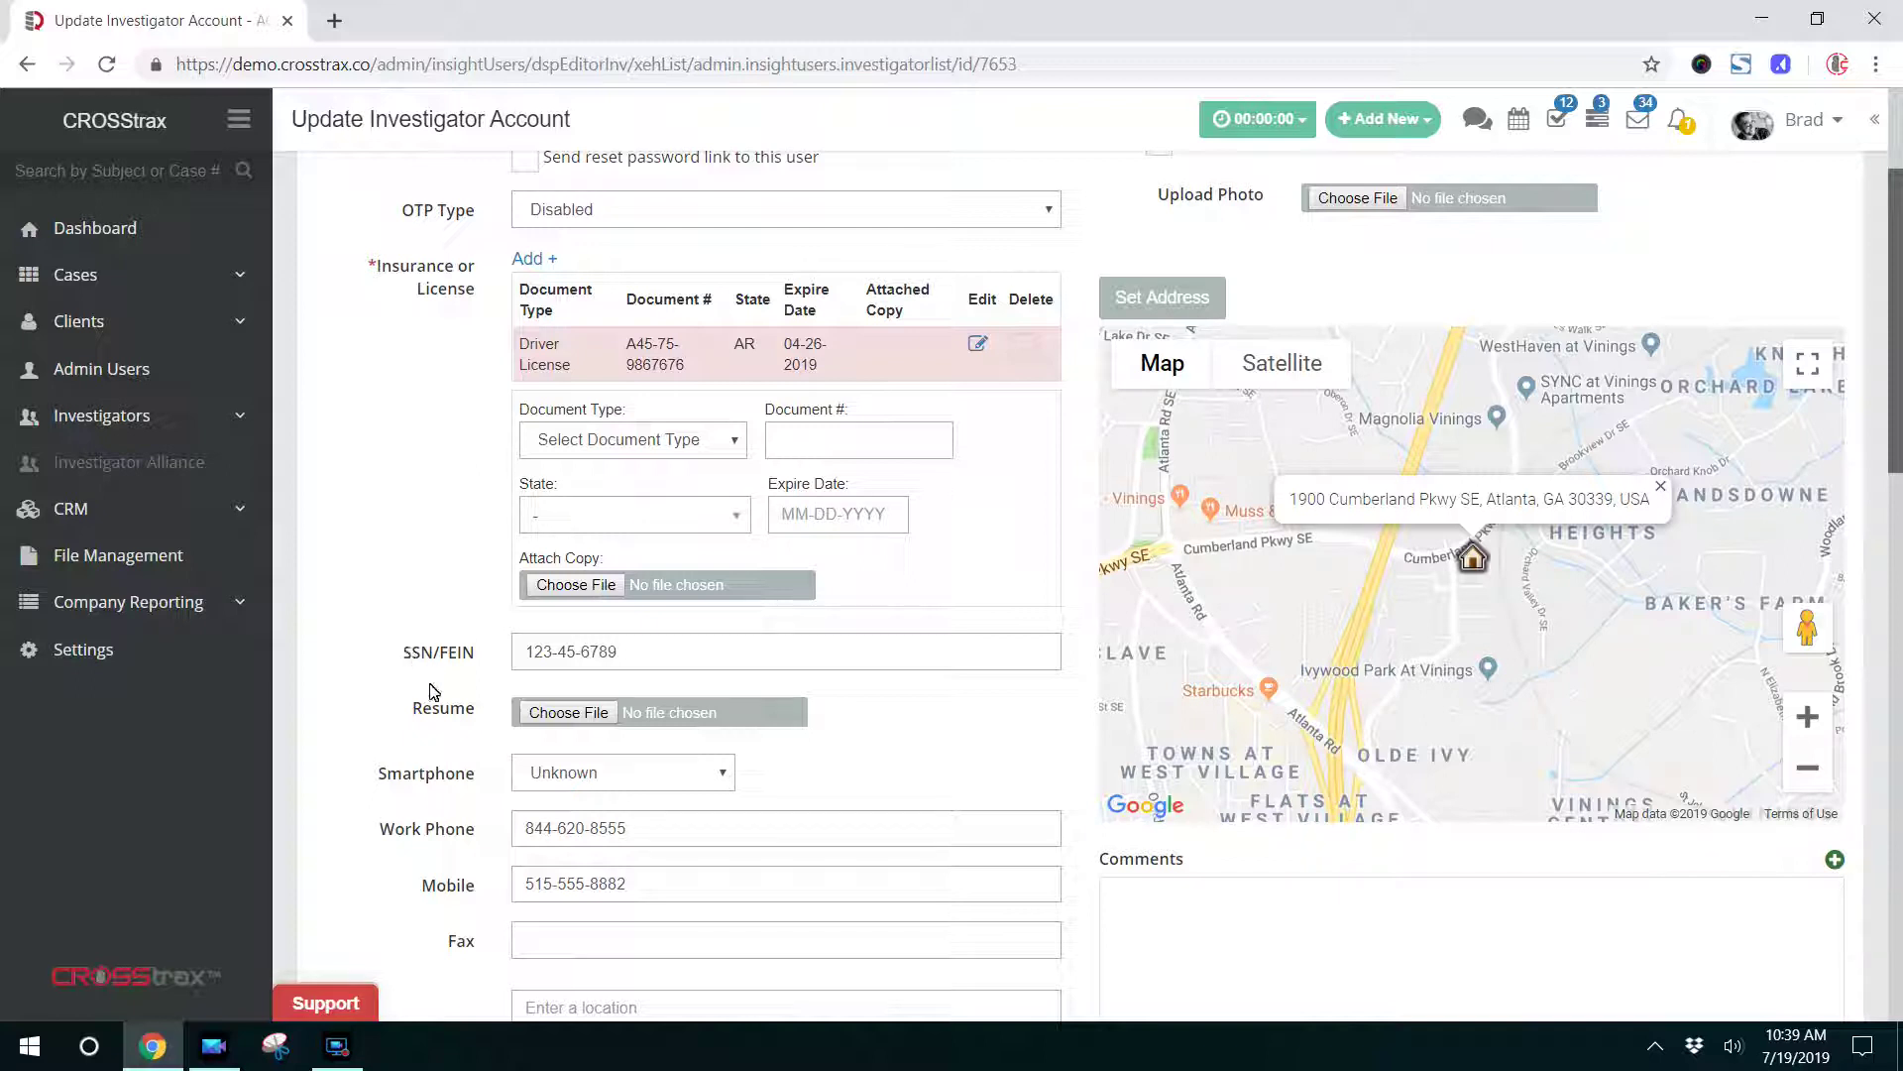
left_click_drag(415, 719, 480, 729)
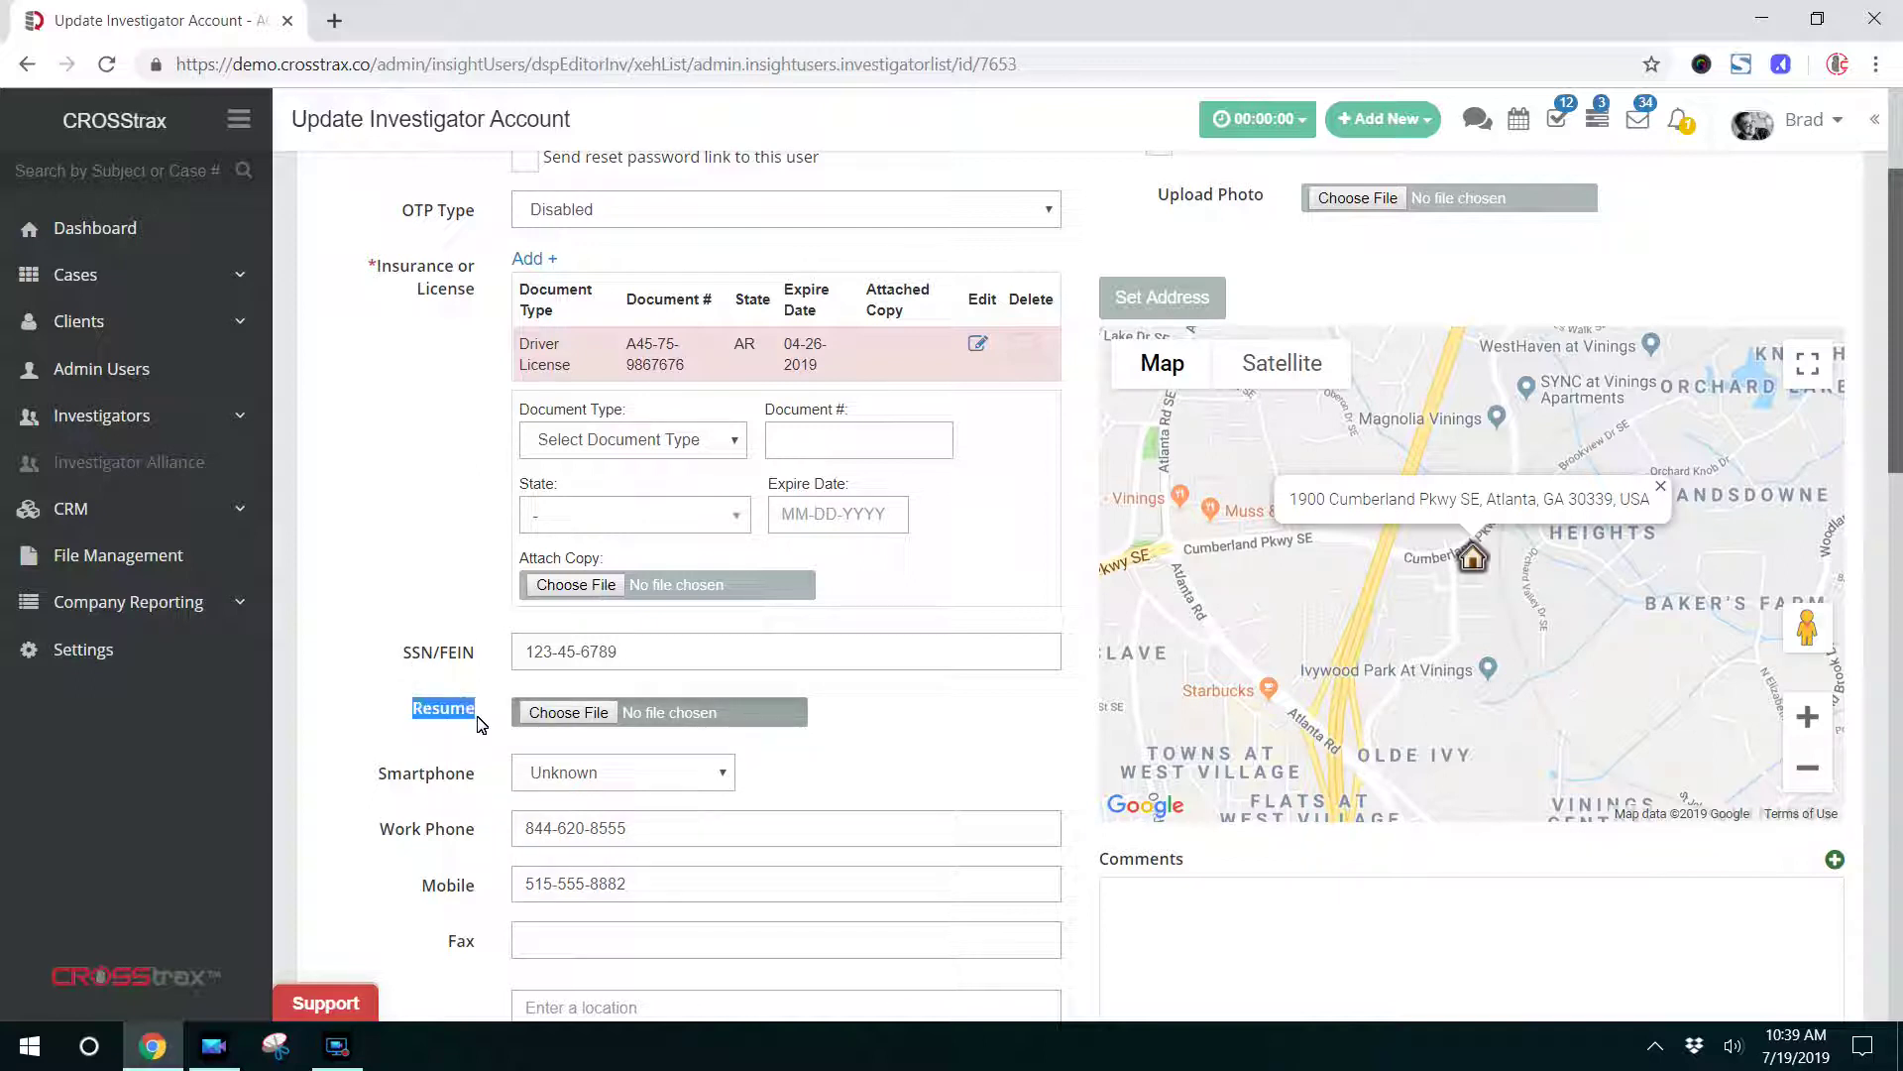
scroll(455, 735, "down", 3)
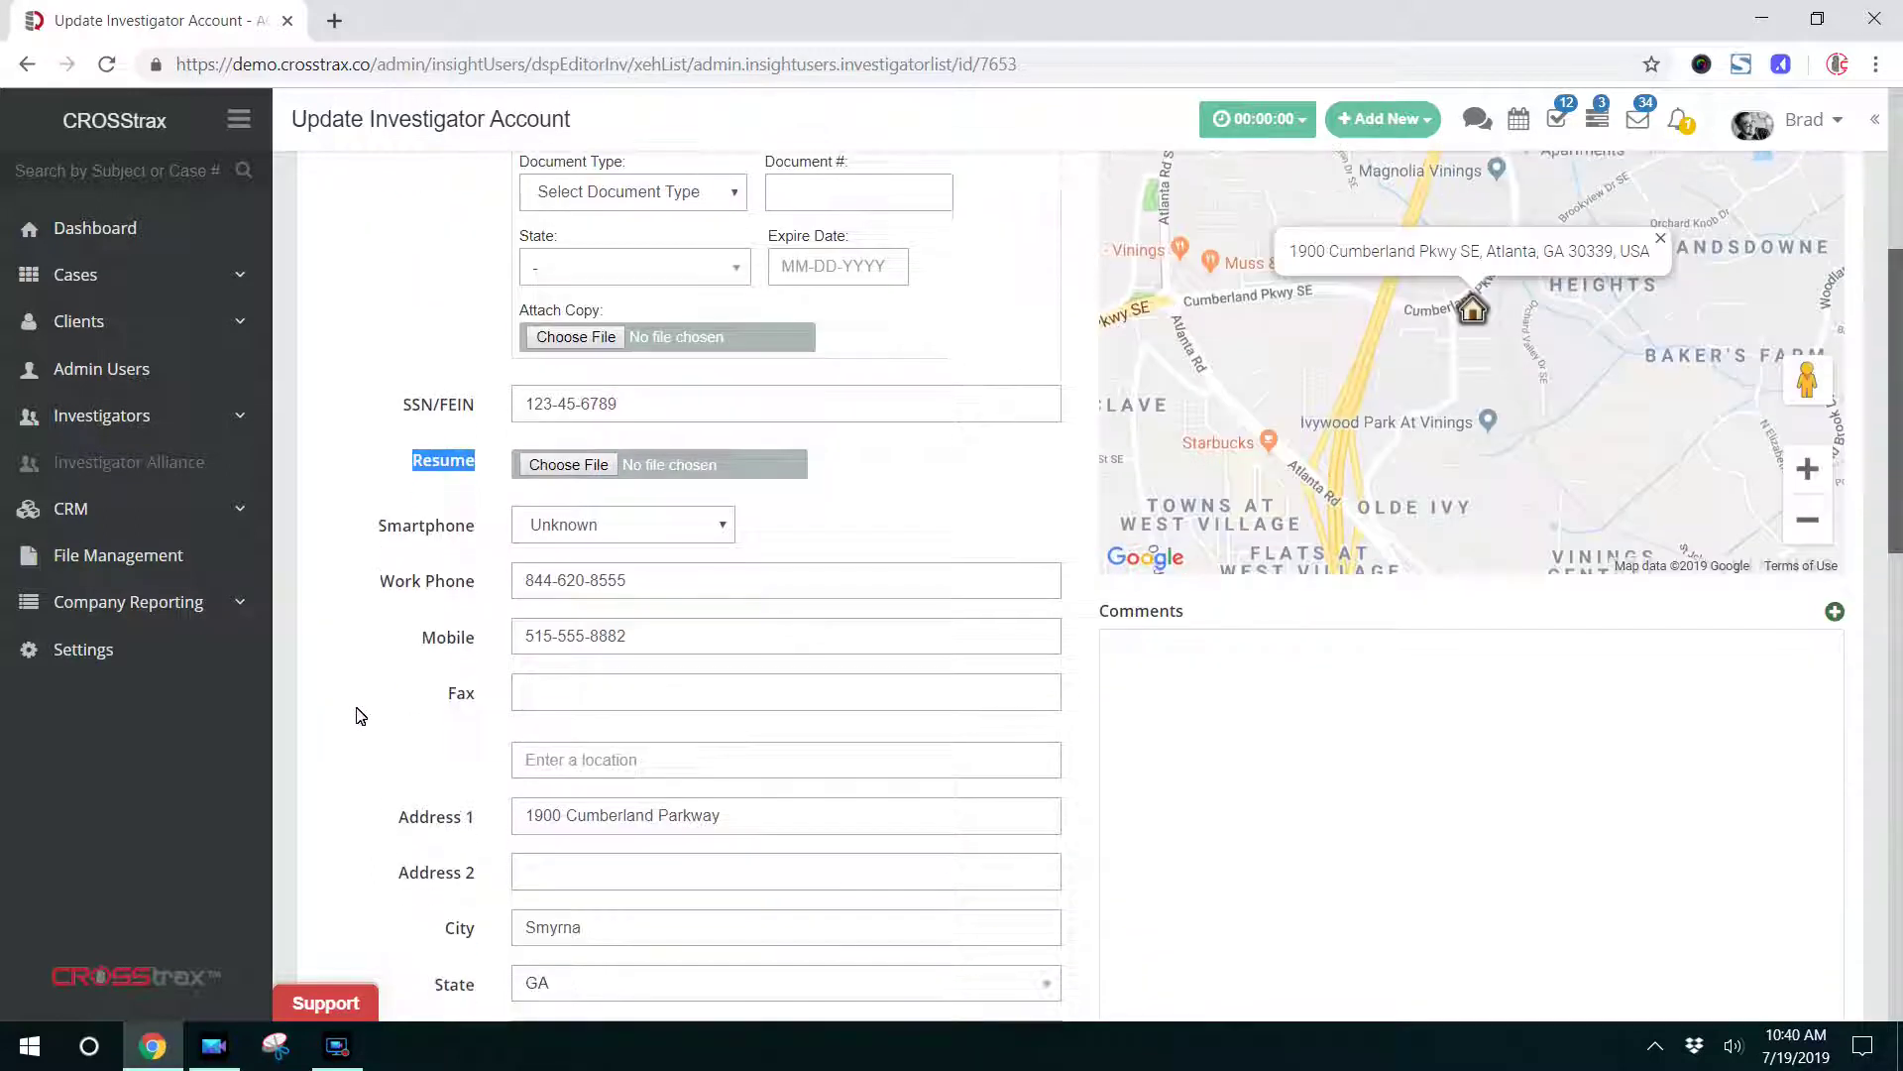
scroll(413, 628, "down", 1)
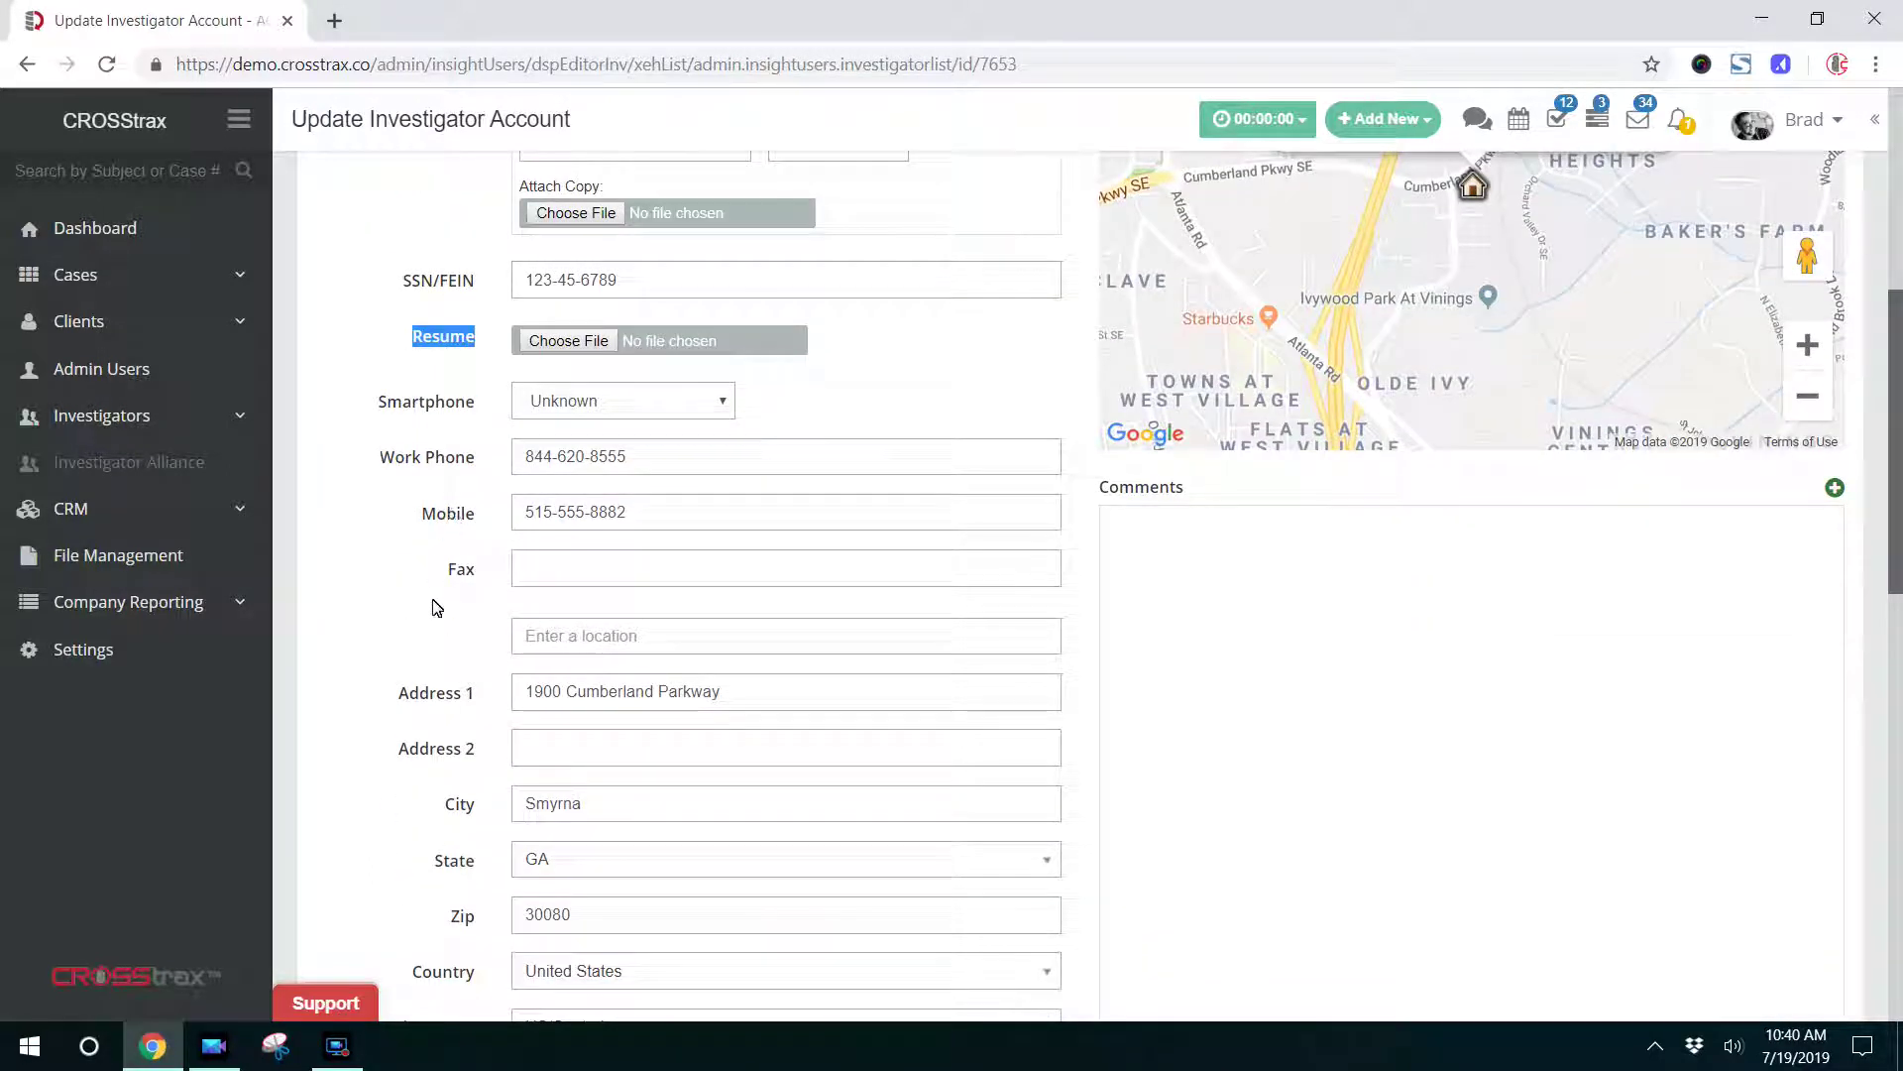
scroll(433, 604, "down", 2)
scroll(440, 656, "down", 2)
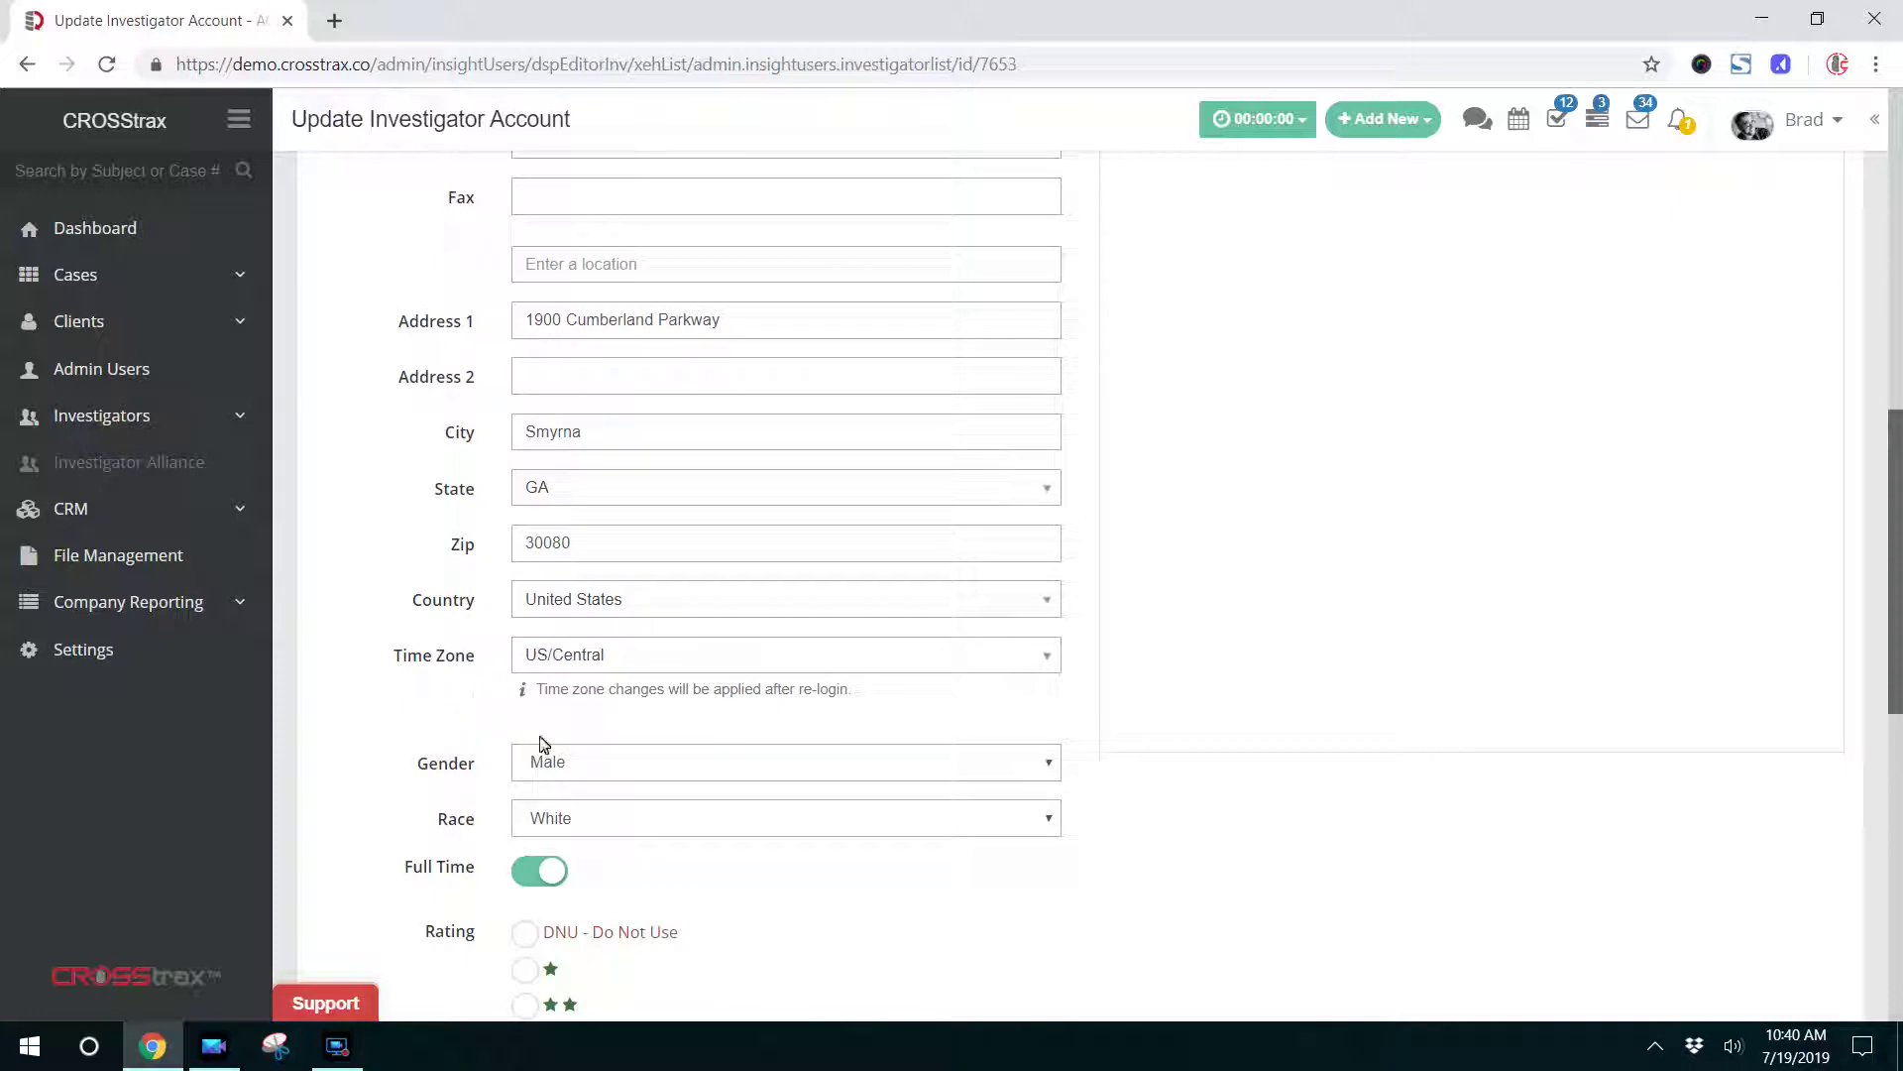
scroll(1197, 838, "down", 4)
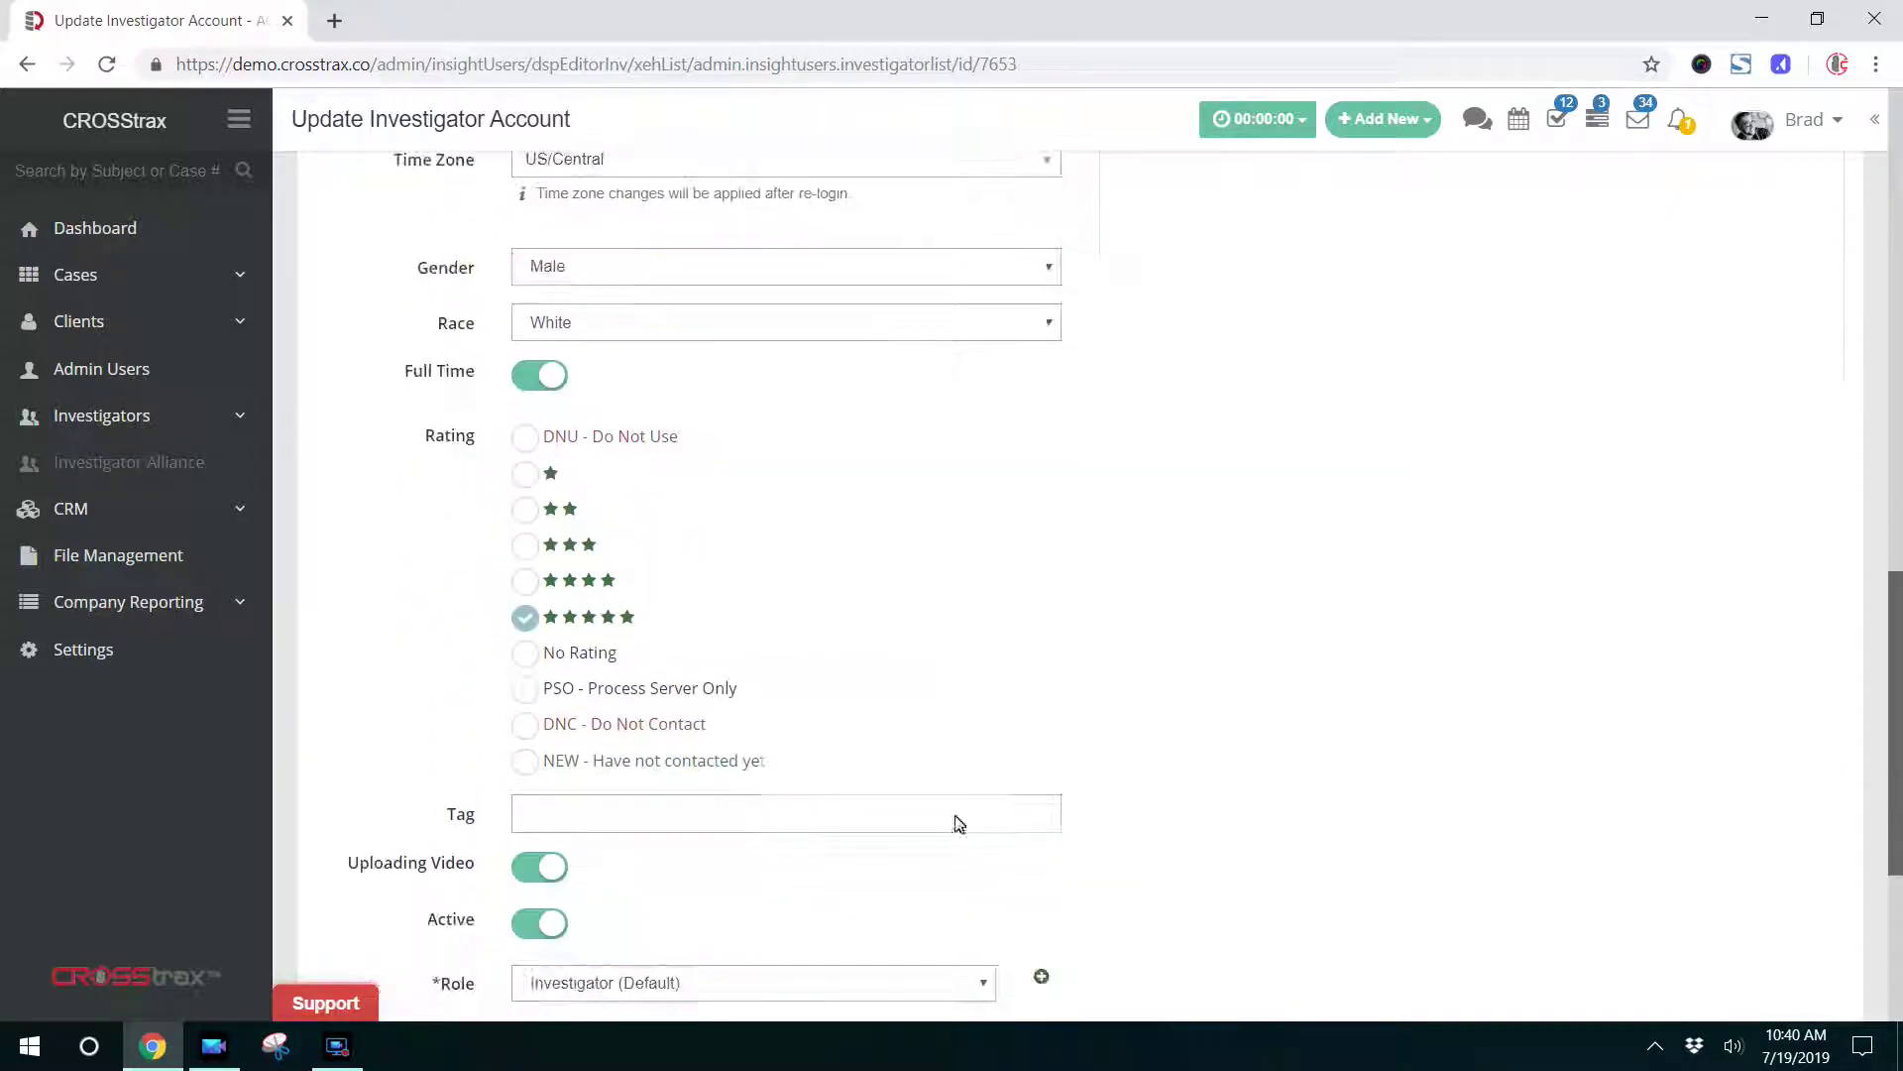
double_click(437, 439)
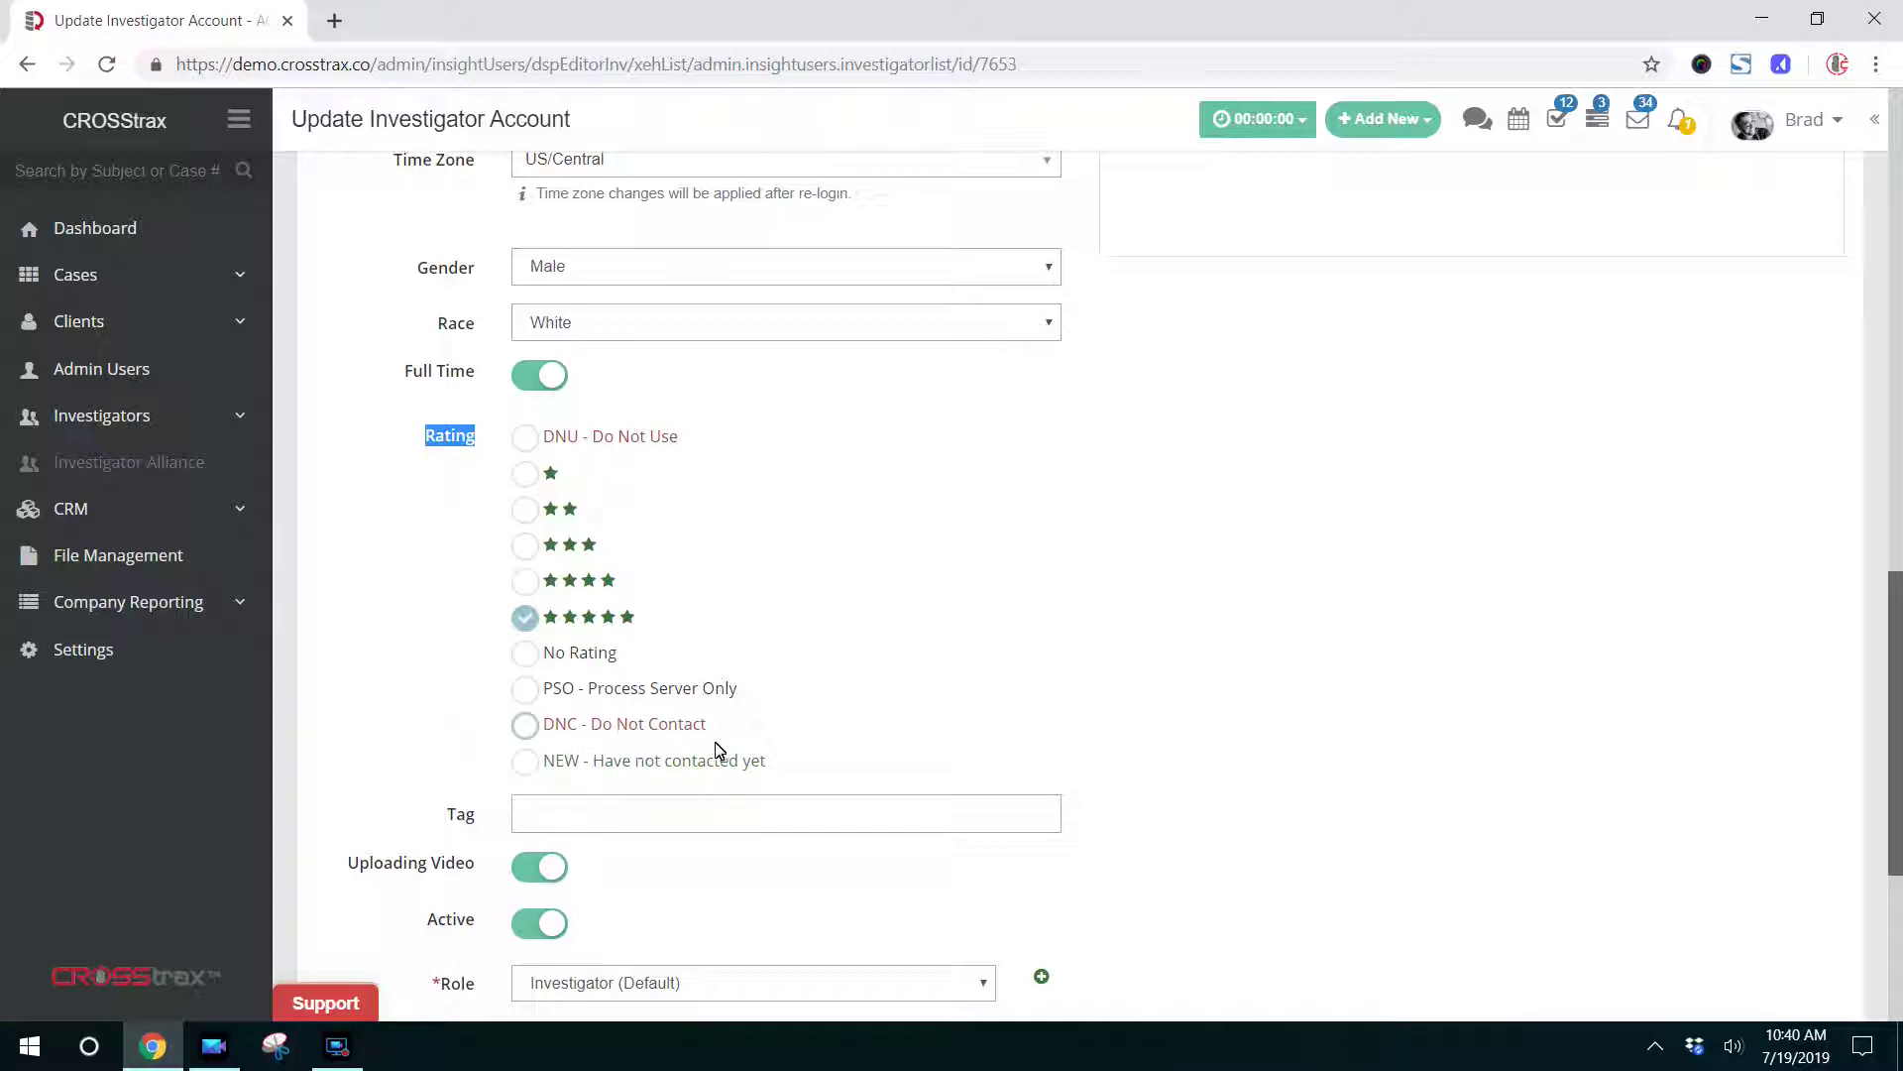
scroll(520, 753, "down", 3)
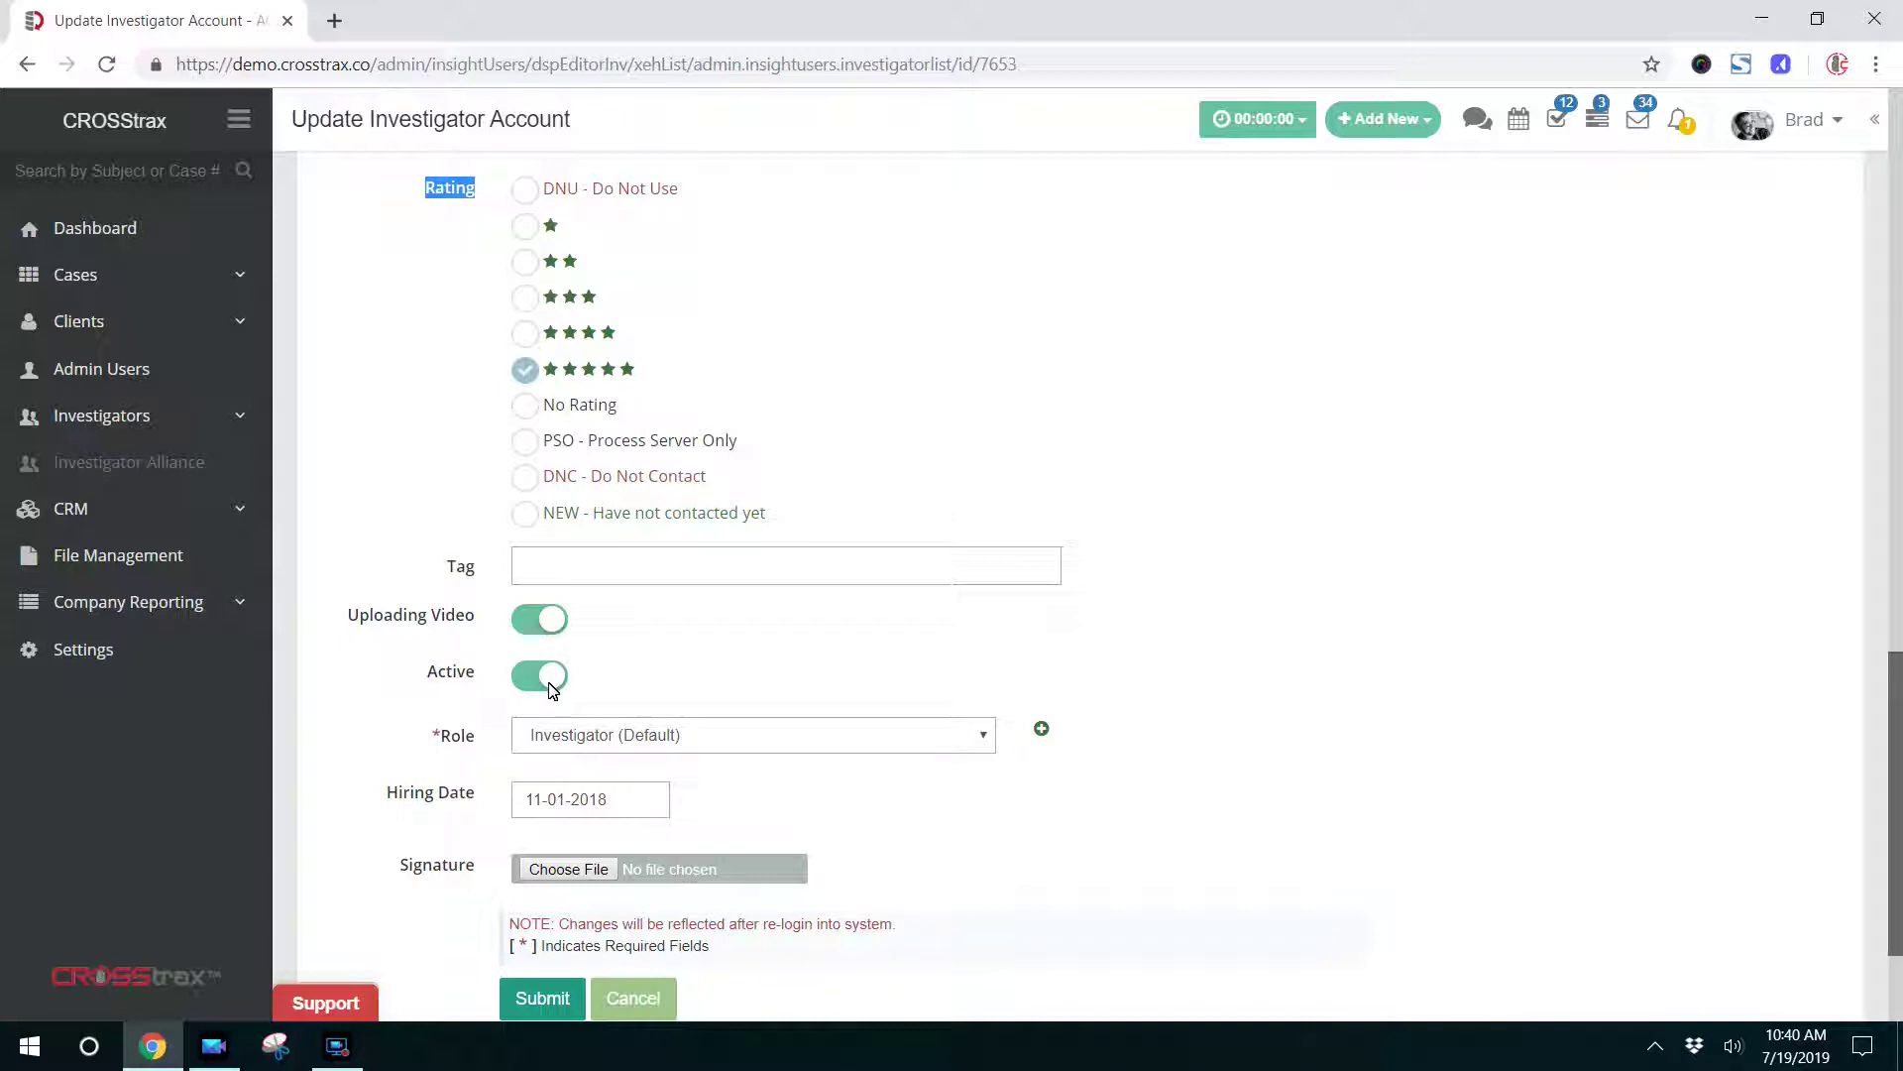
Switch the investigator's Active setting off and back on
left_click_drag(421, 675, 478, 678)
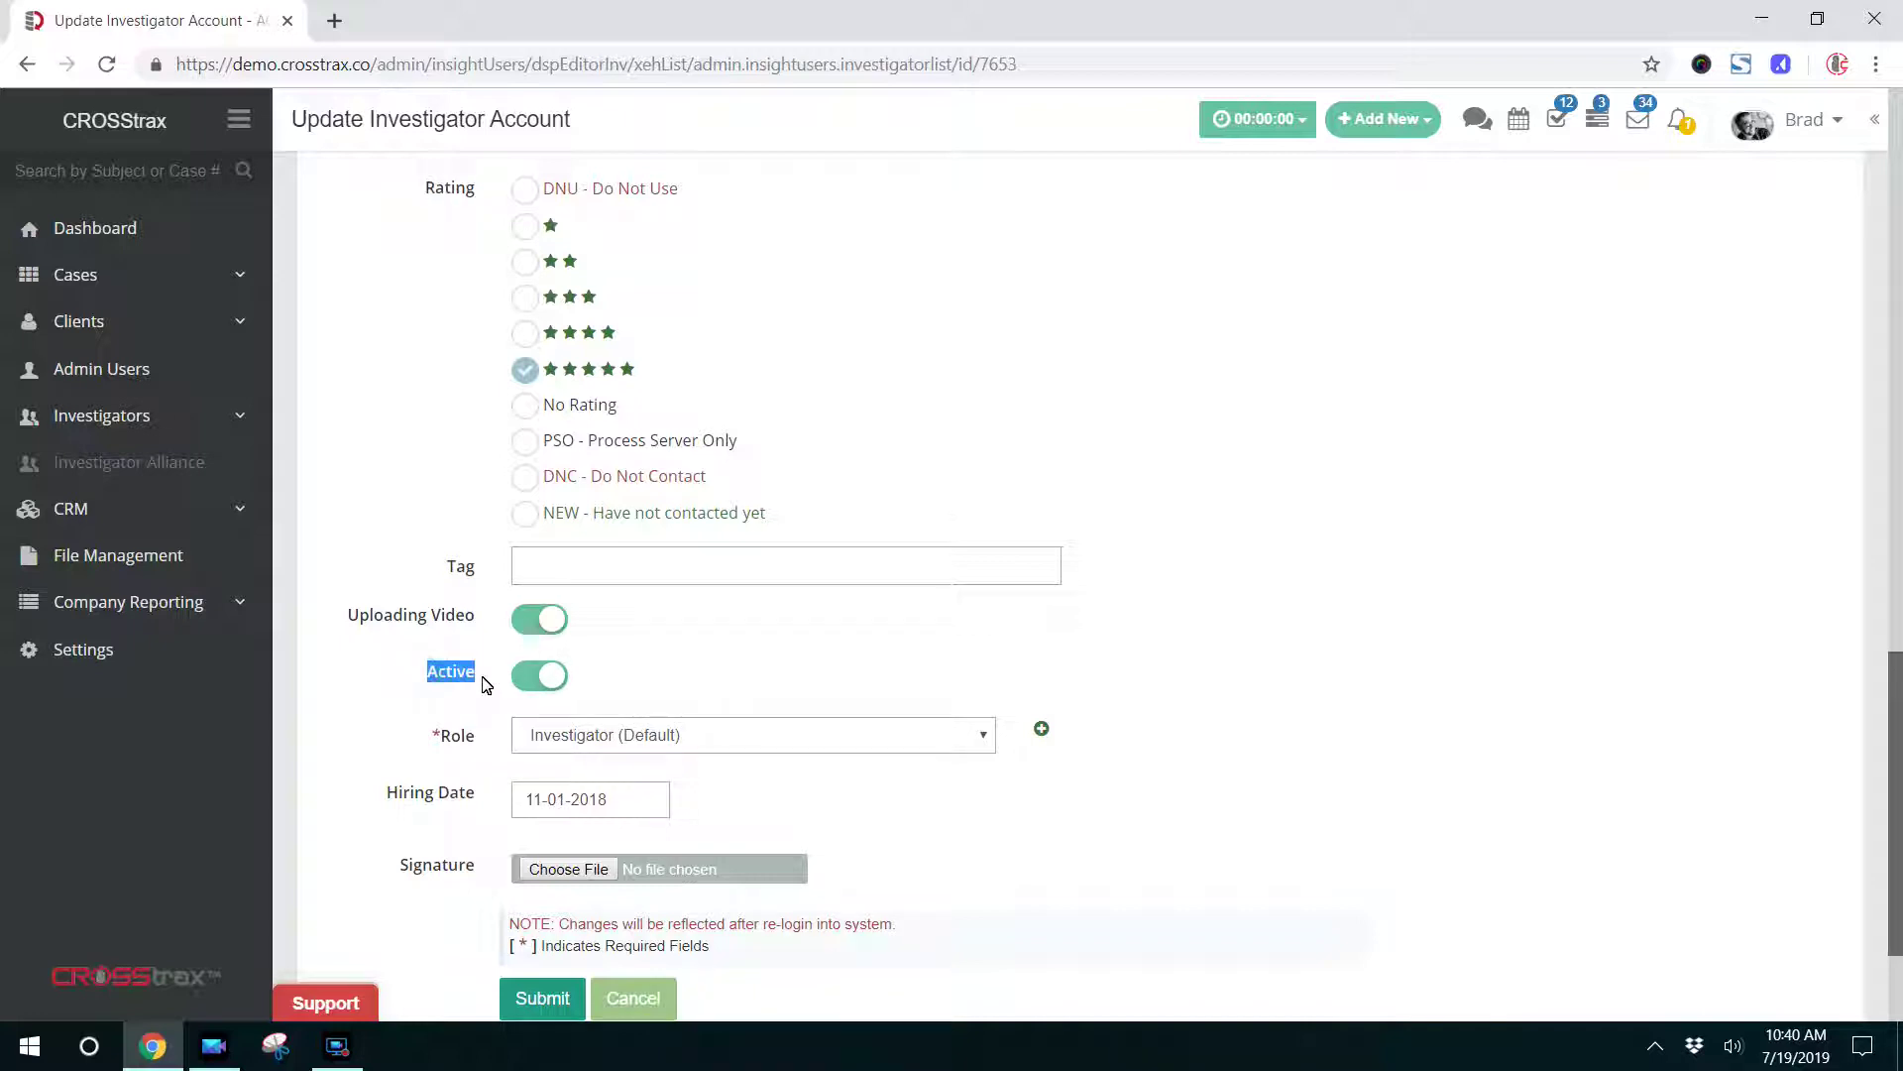
left_click(646, 684)
left_click(551, 678)
left_click(548, 678)
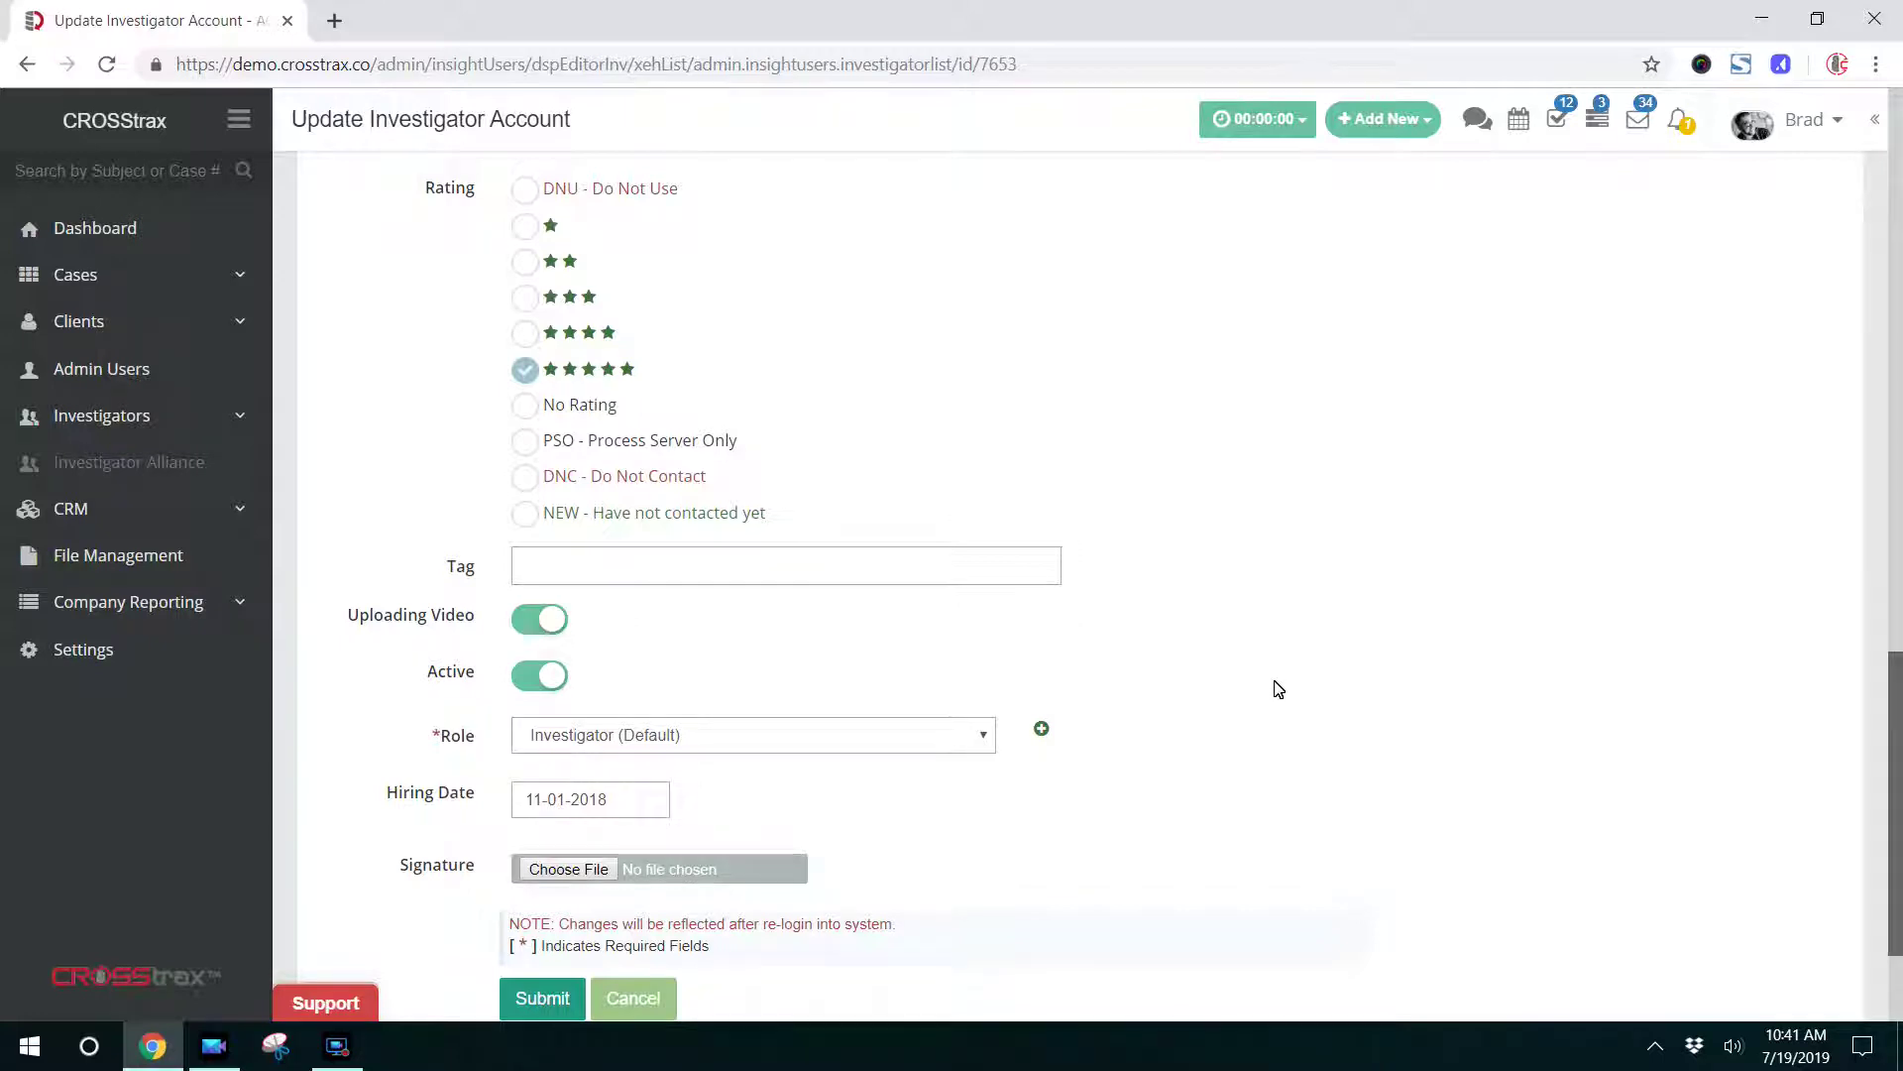
View the available investigator roles without changing the selection, and check the Signature upload field
scroll(1277, 684, "down", 2)
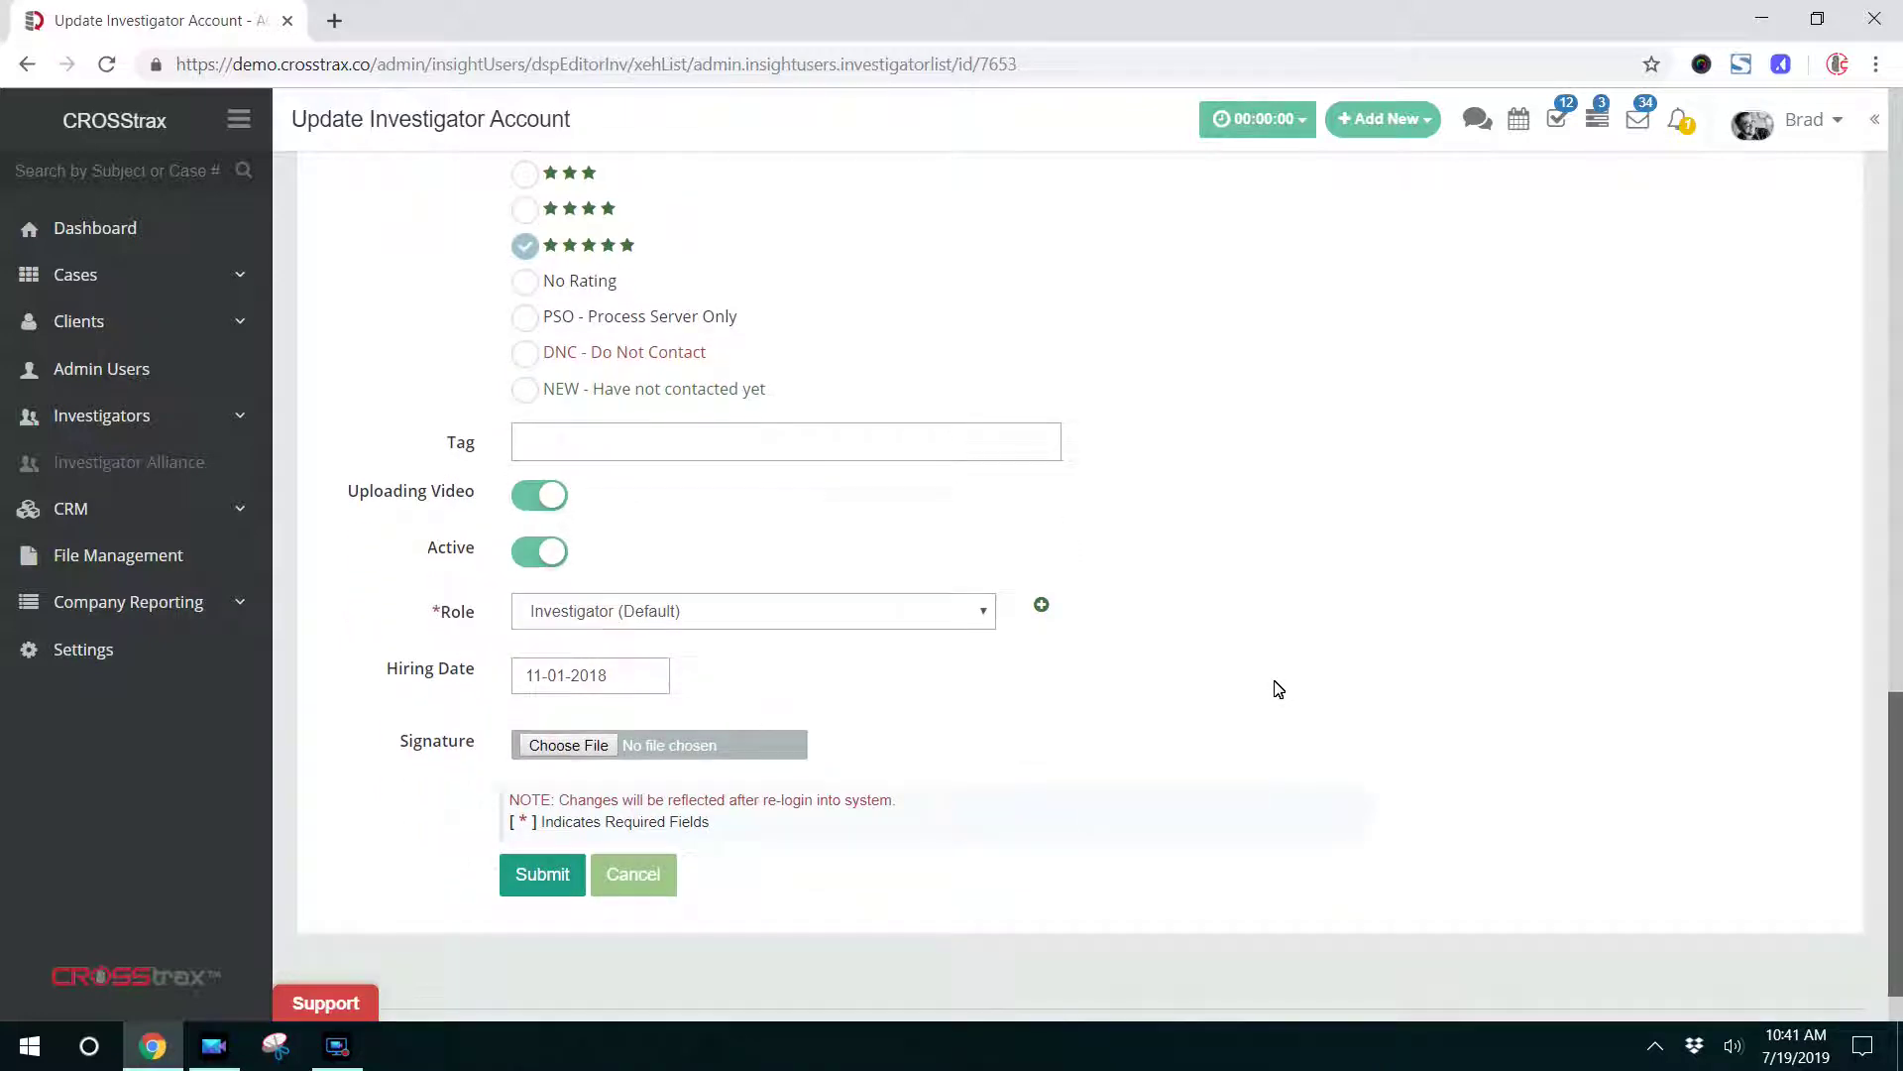
left_click(978, 619)
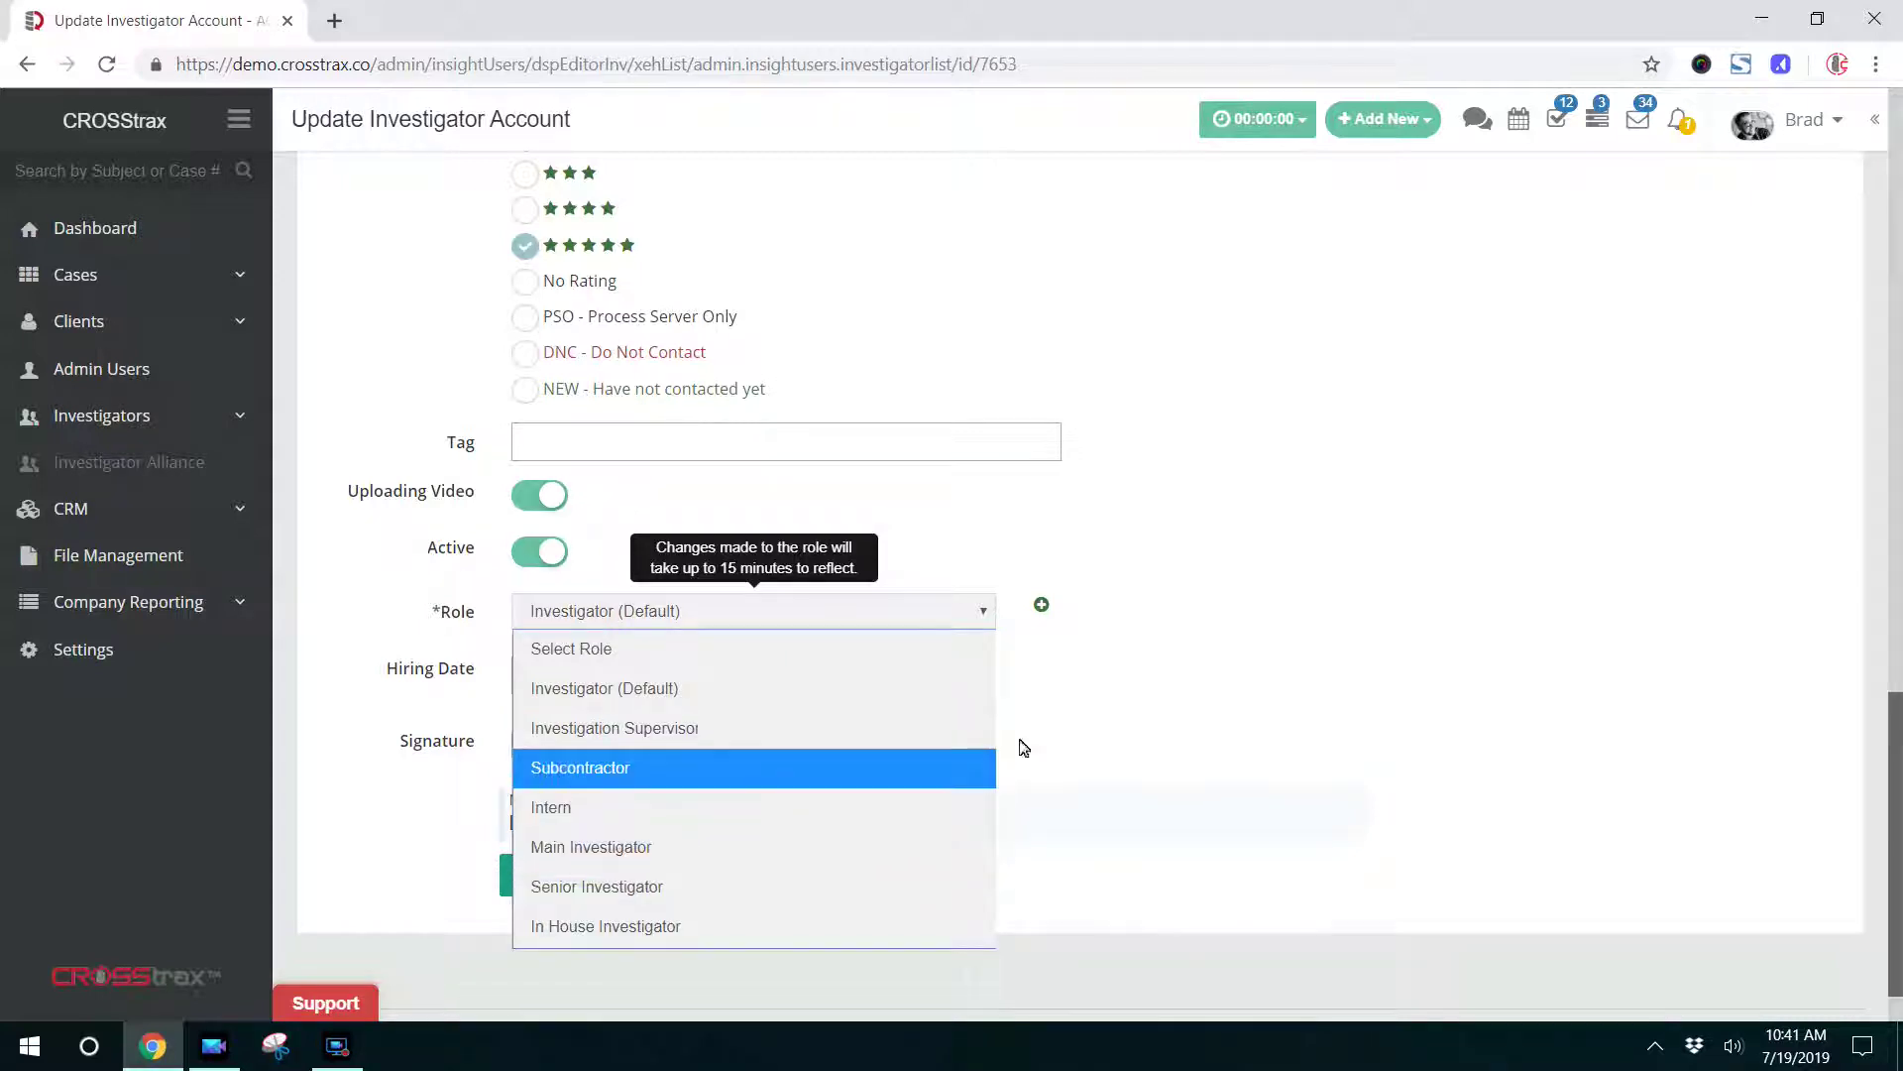
left_click(1105, 672)
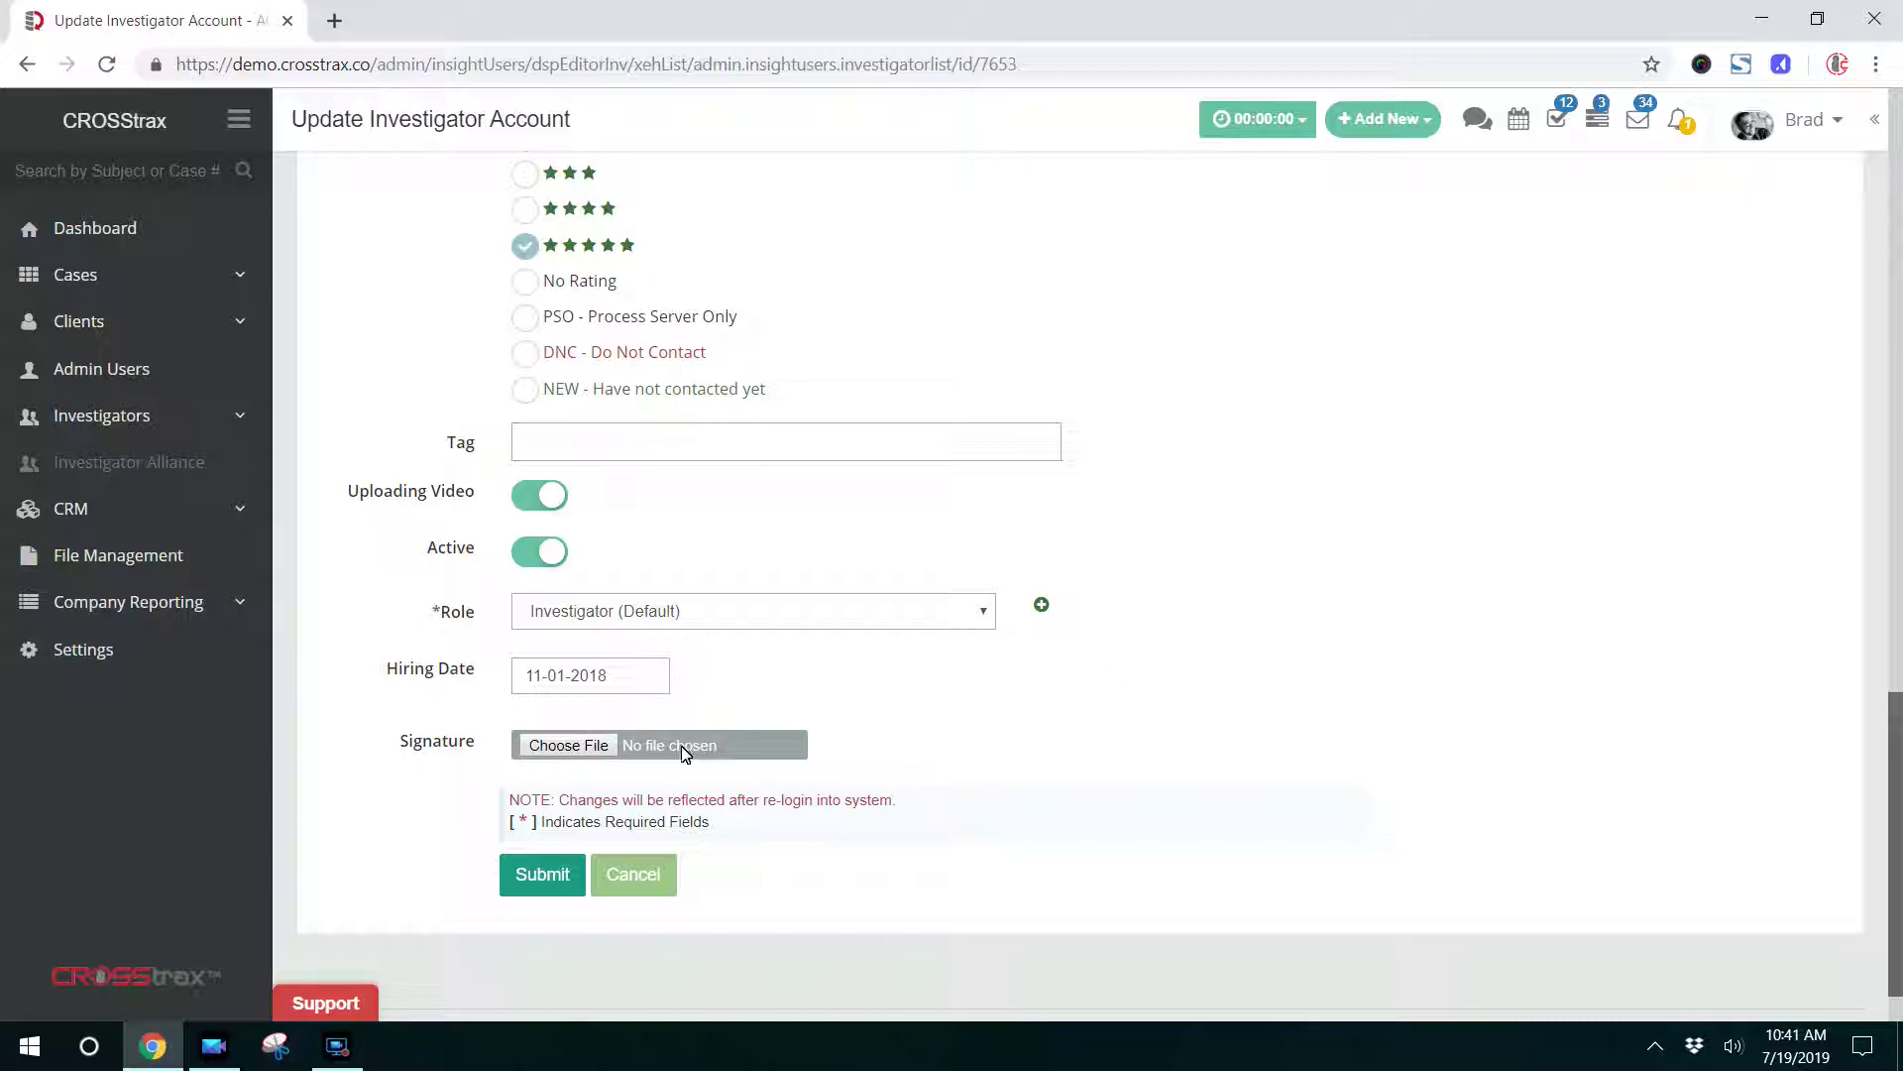
double_click(397, 745)
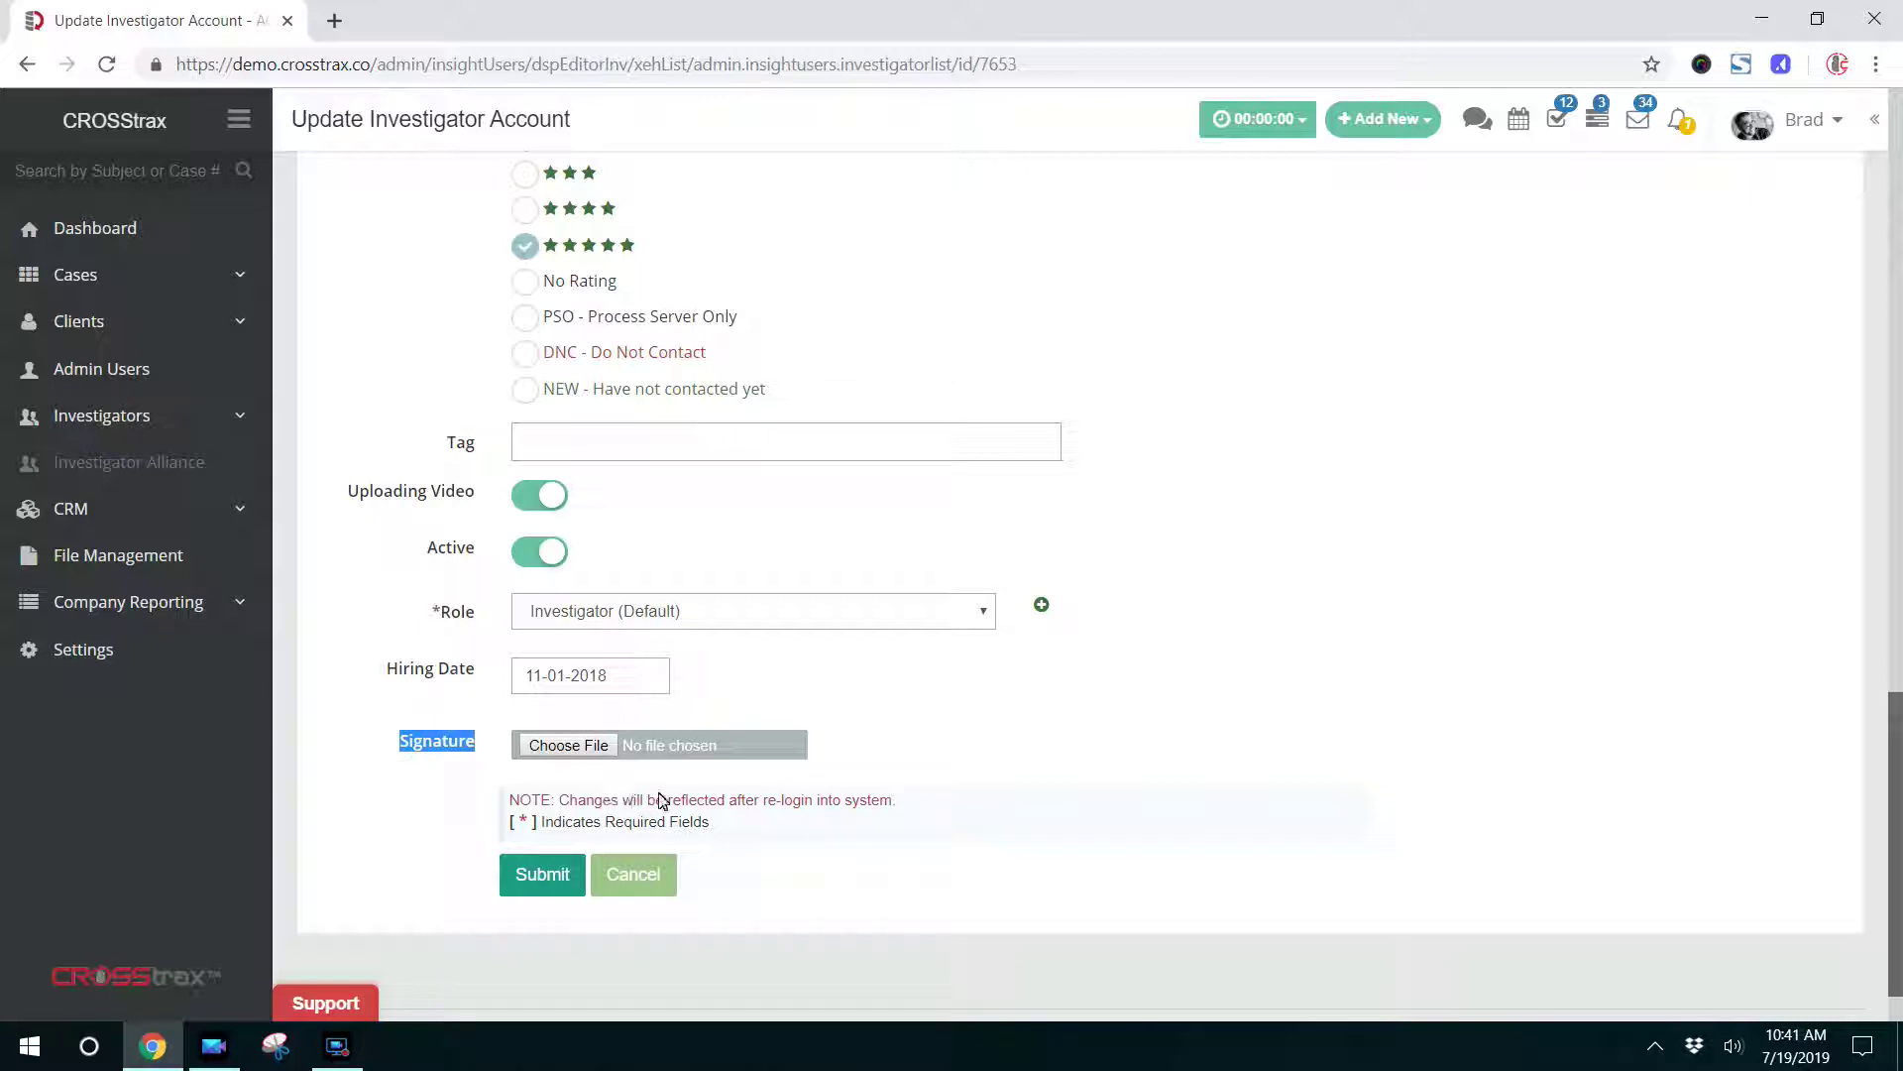
left_click(1097, 744)
scroll(1211, 730, "up", 15)
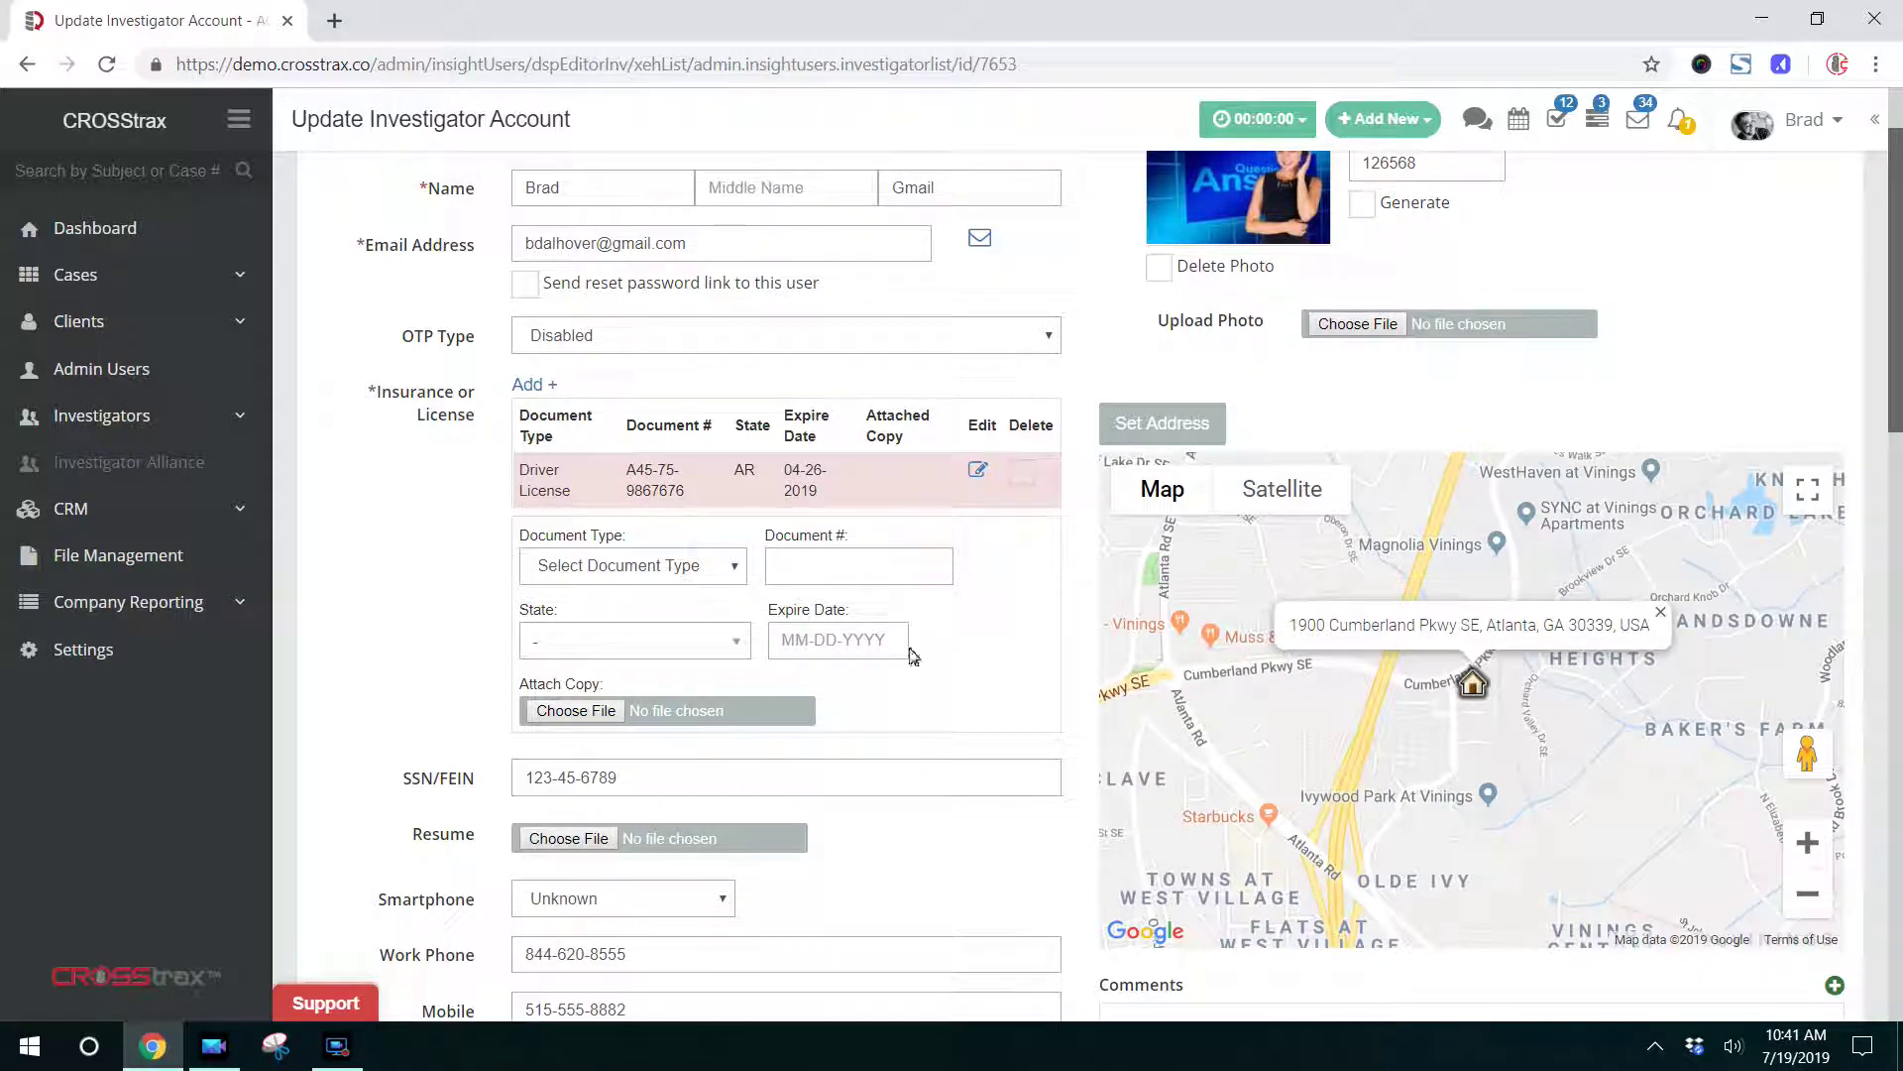
scroll(1295, 783, "up", 2)
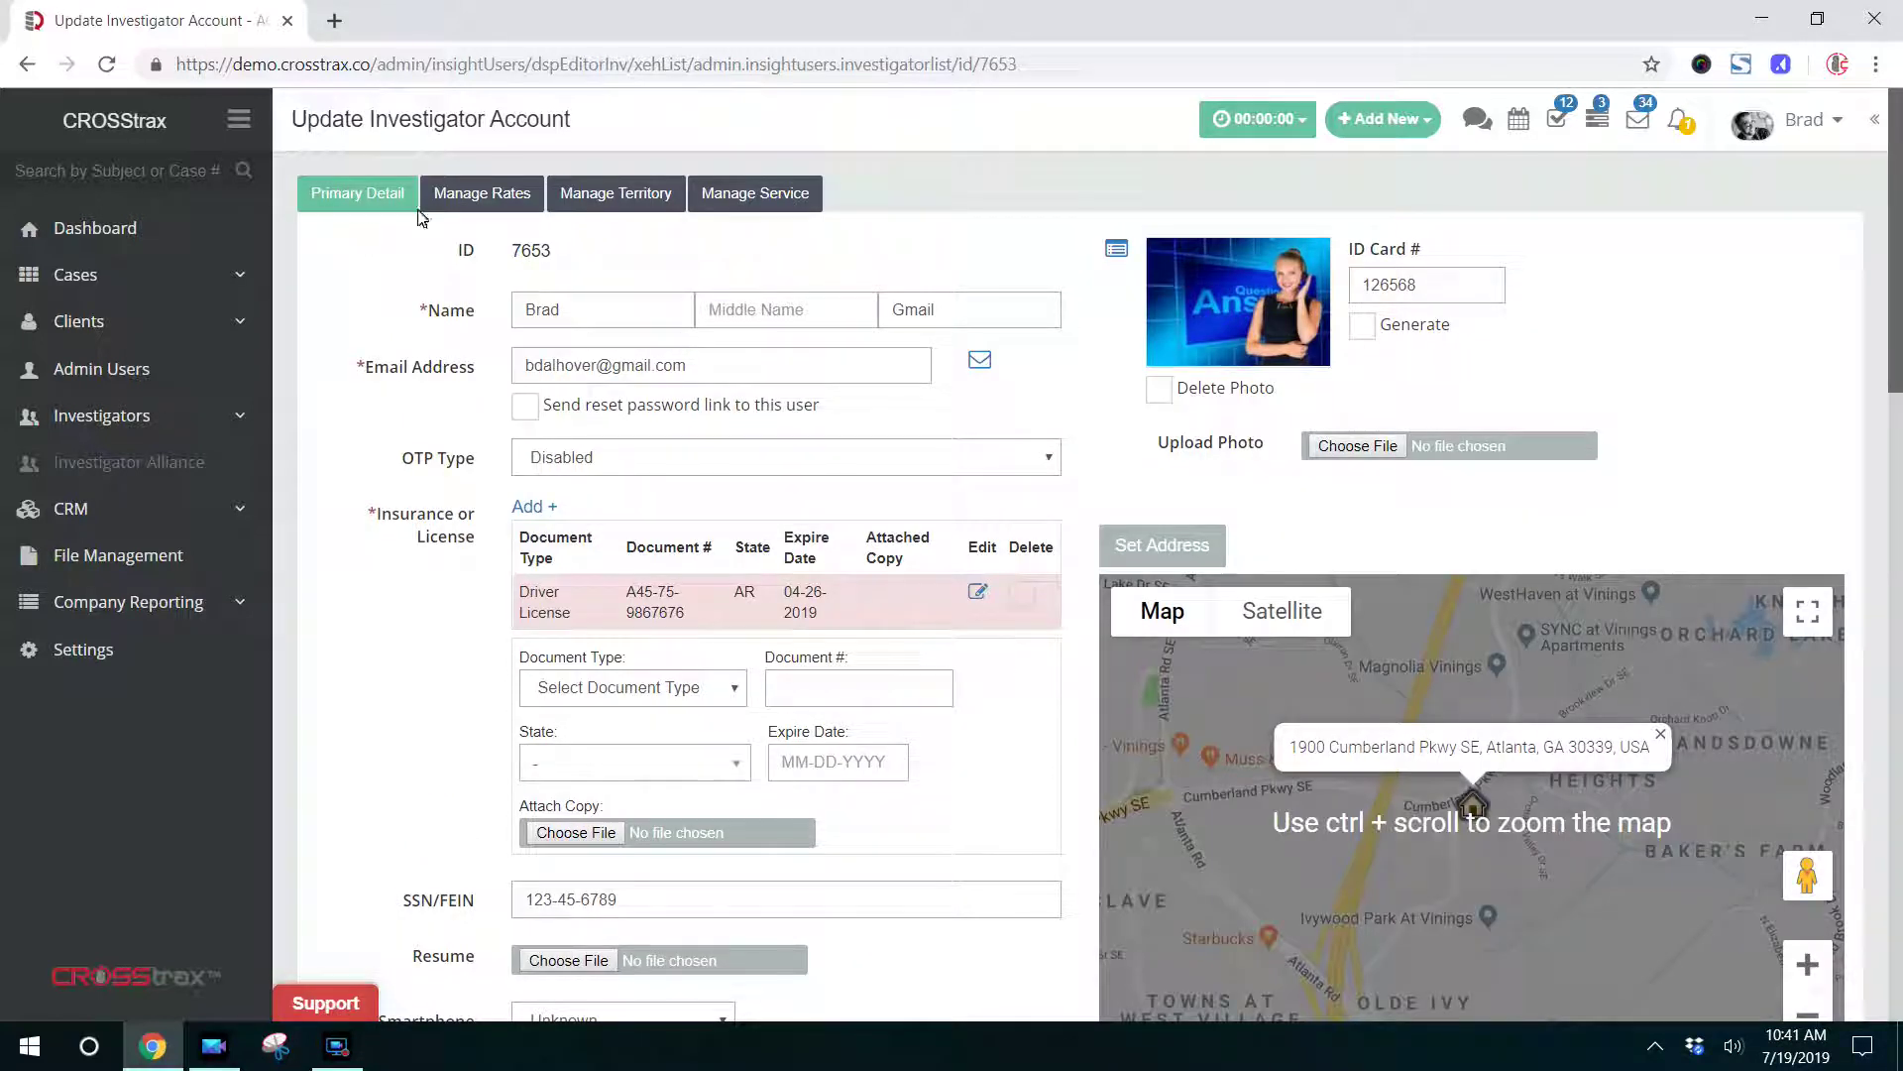
Review the investigator's custom rates, state territories and service categories
left_click(468, 193)
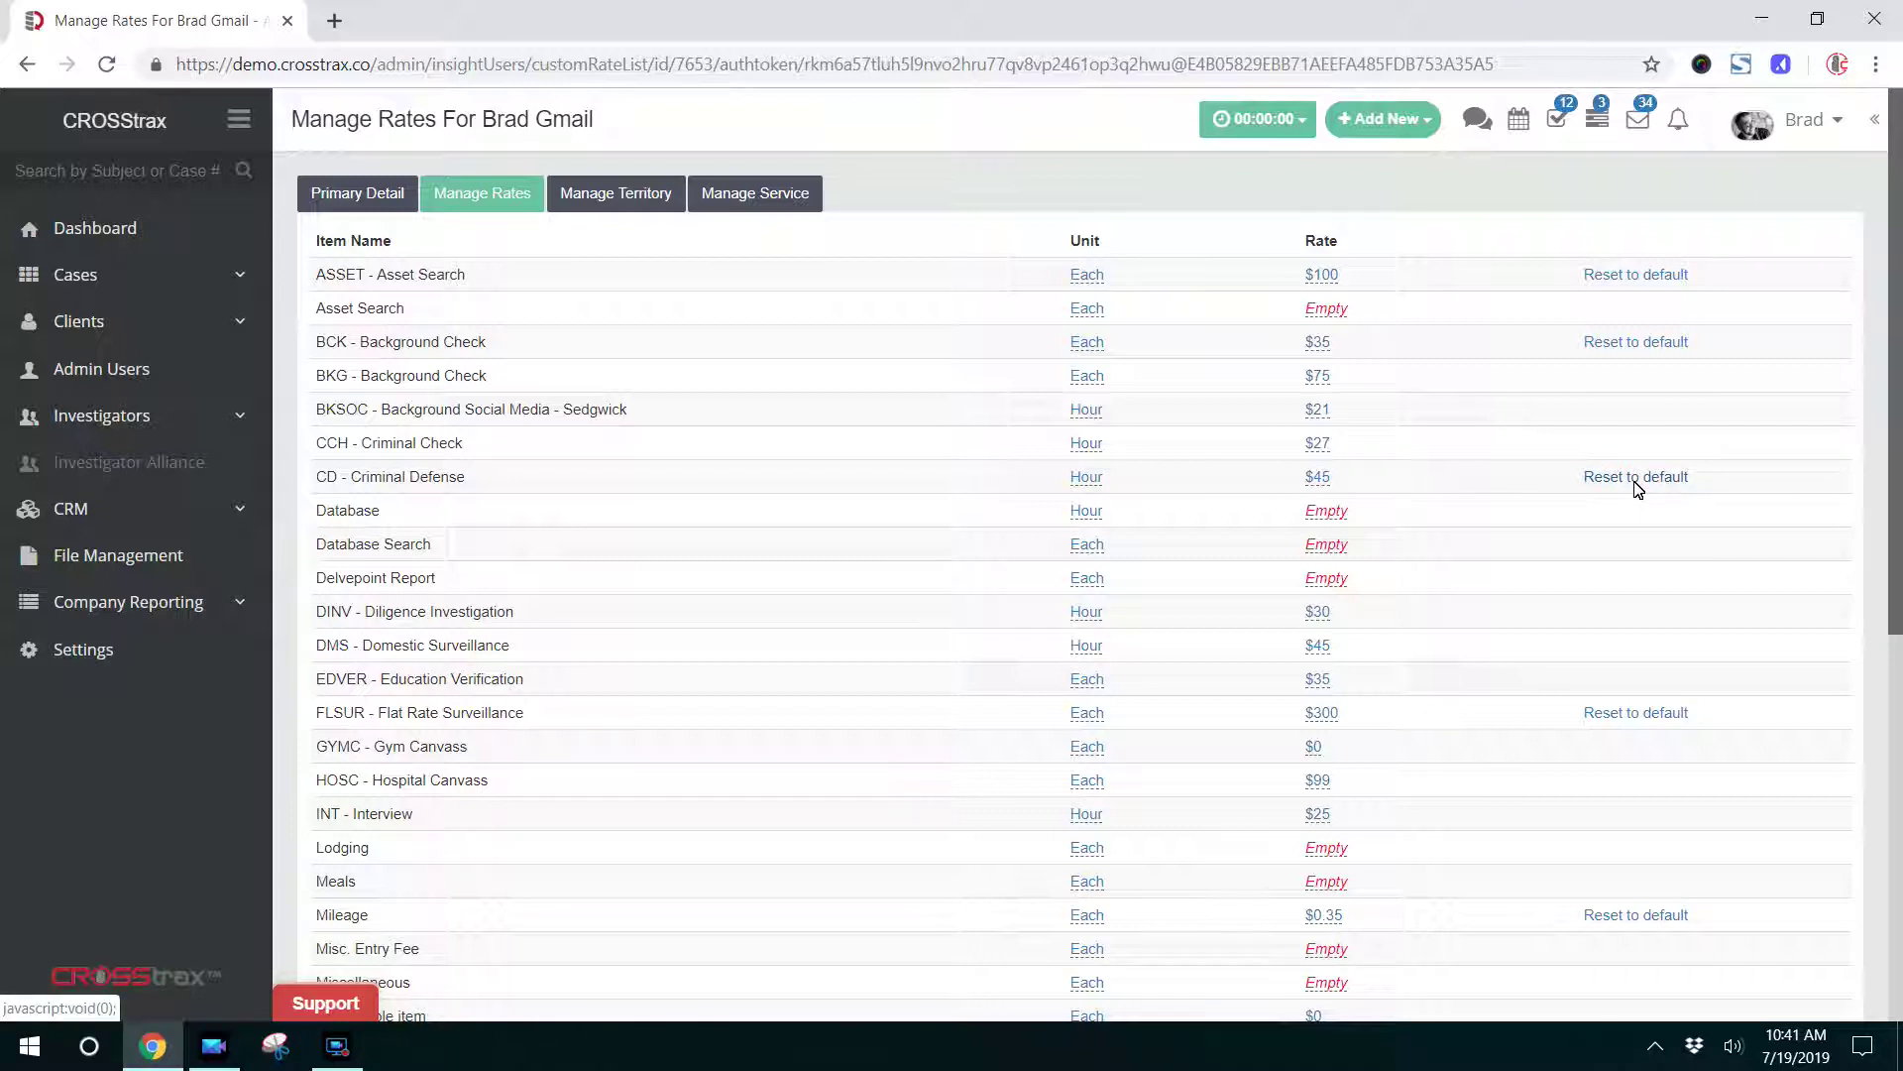
left_click(613, 204)
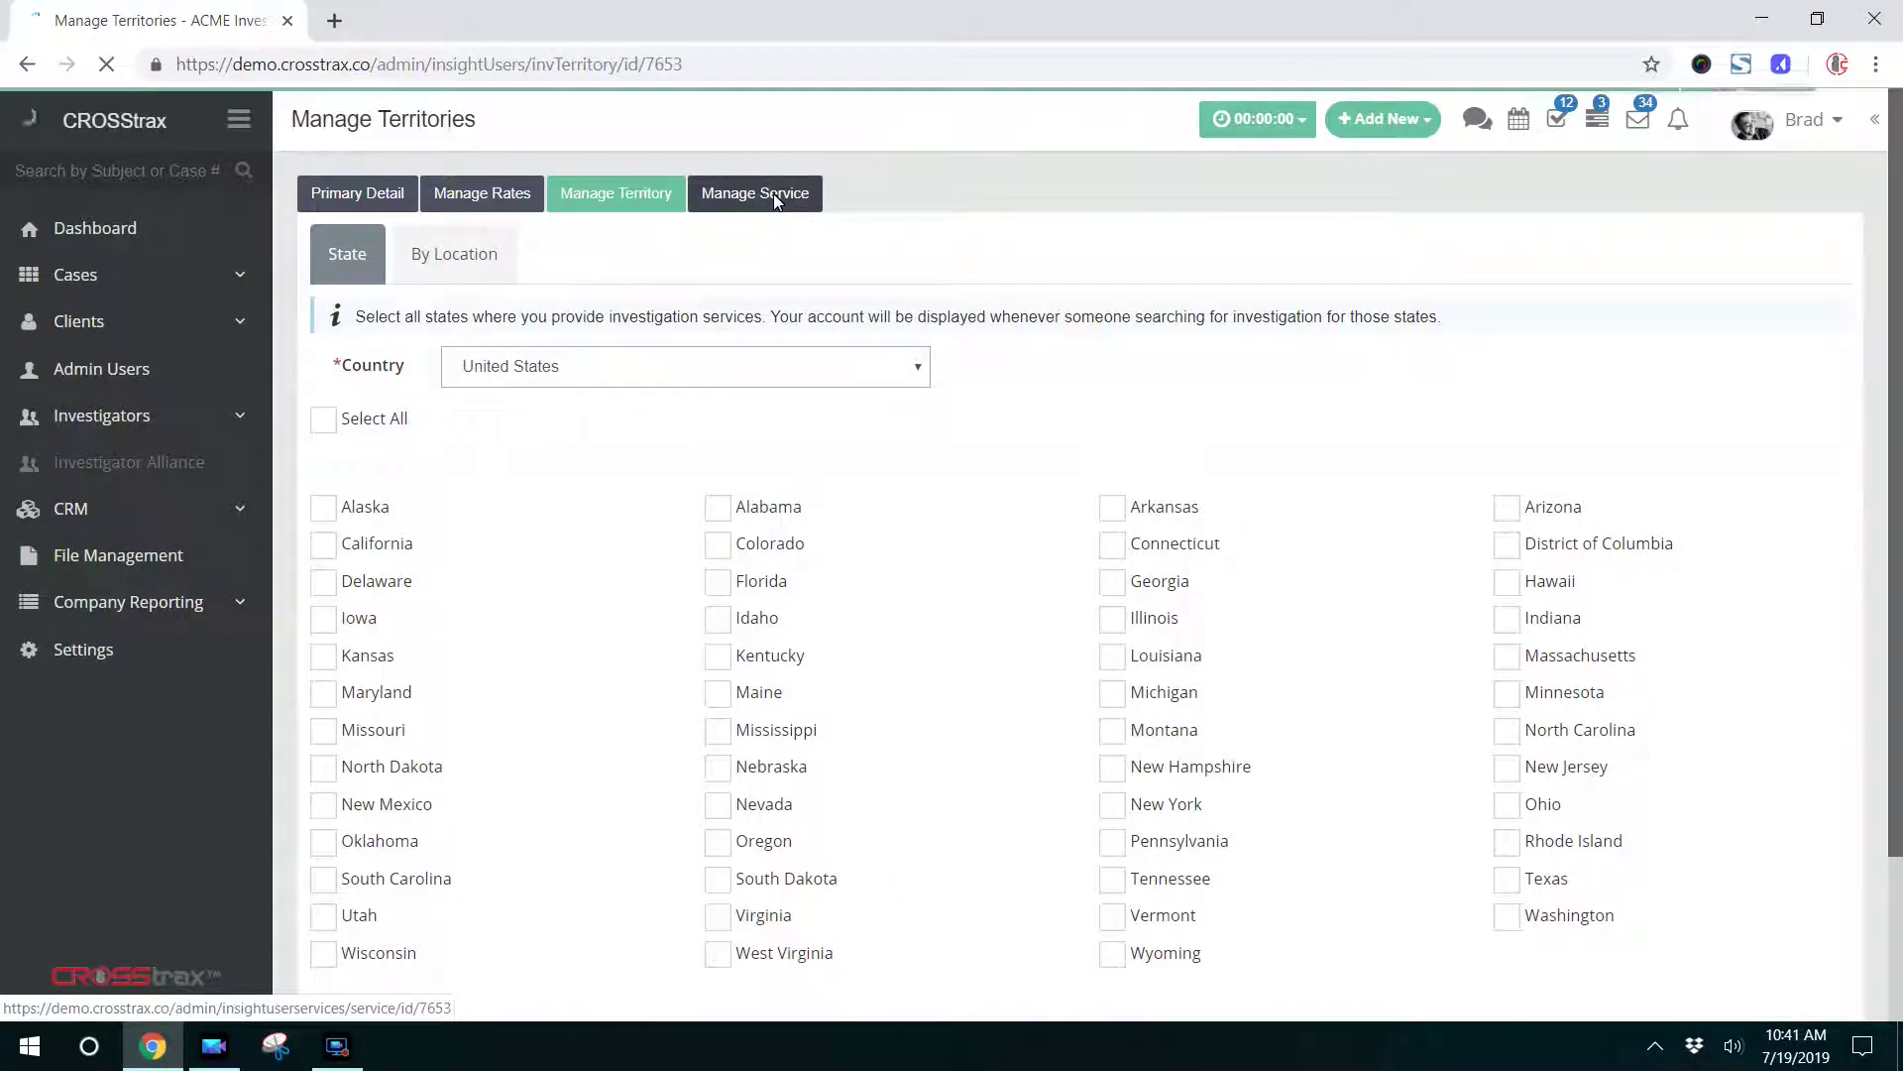
left_click(774, 201)
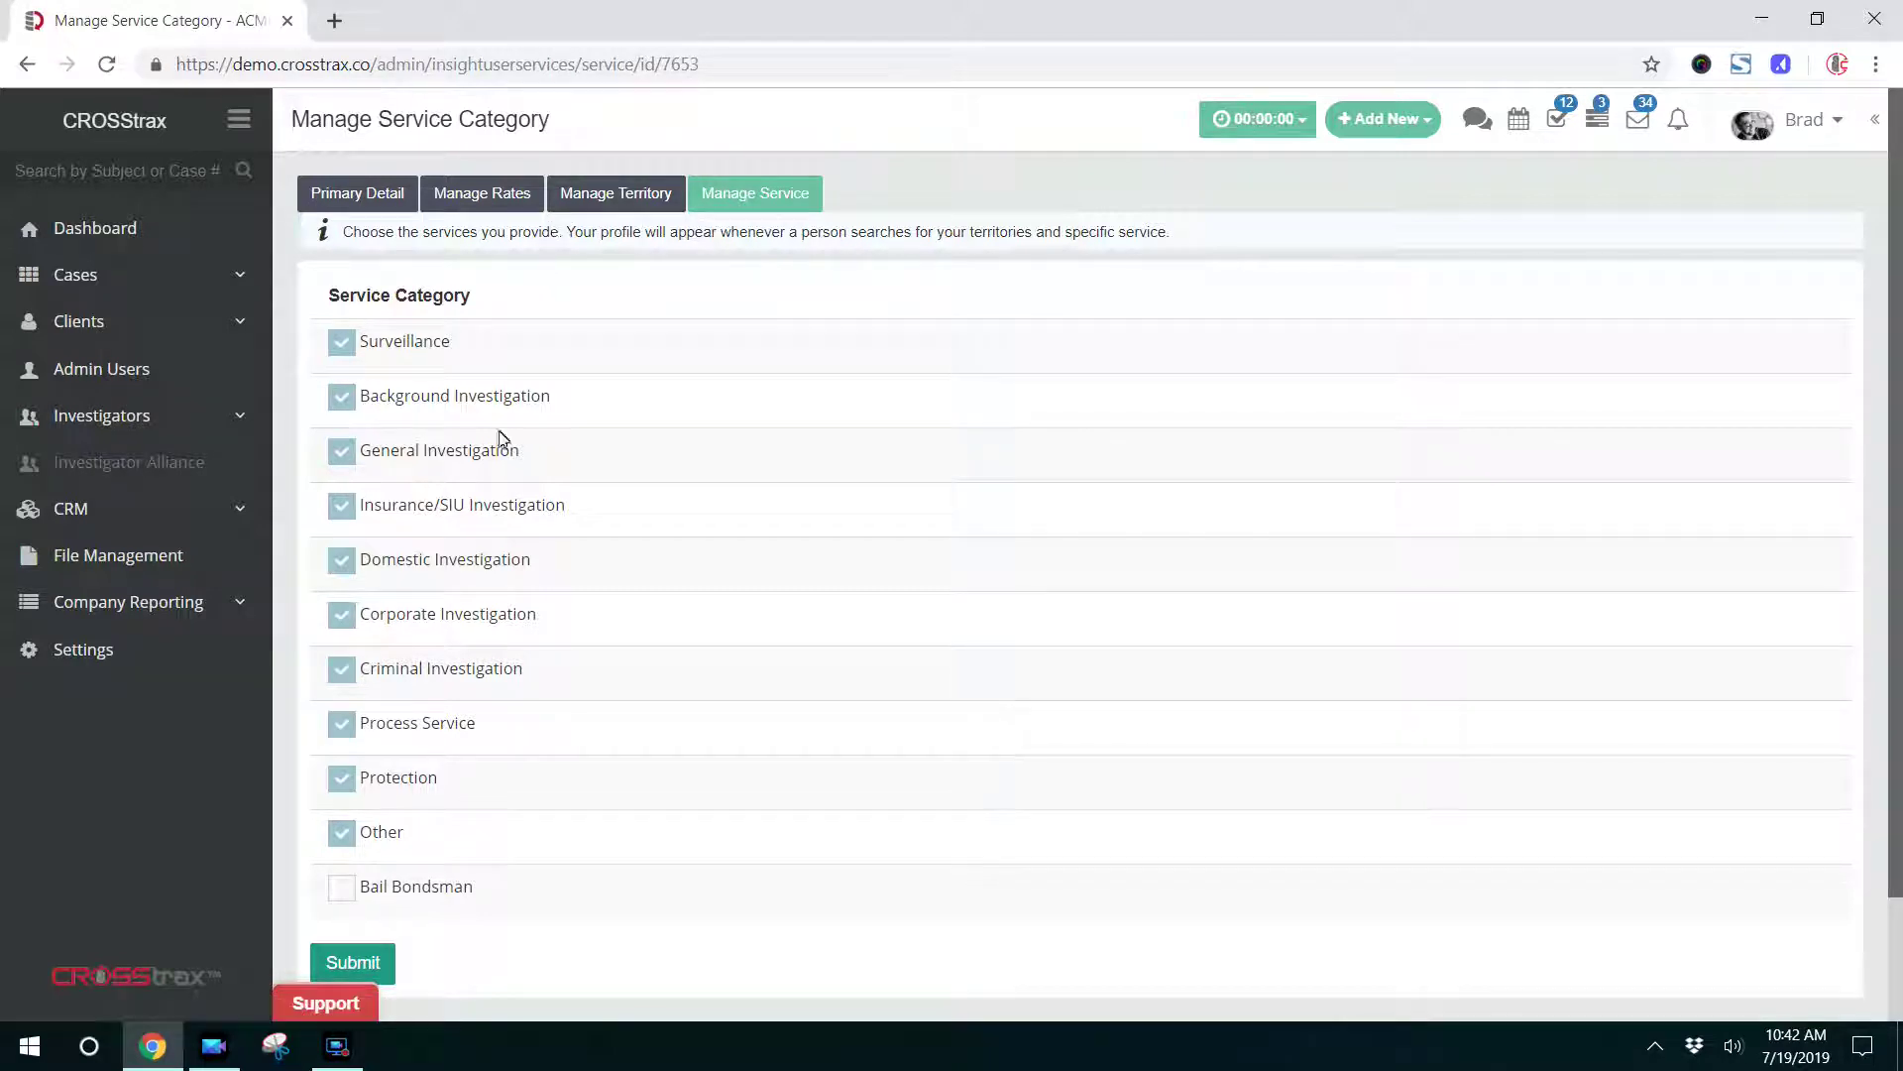
Return to the investigator list and view the options for adding new records, including Add New Investigator
left_click(78, 412)
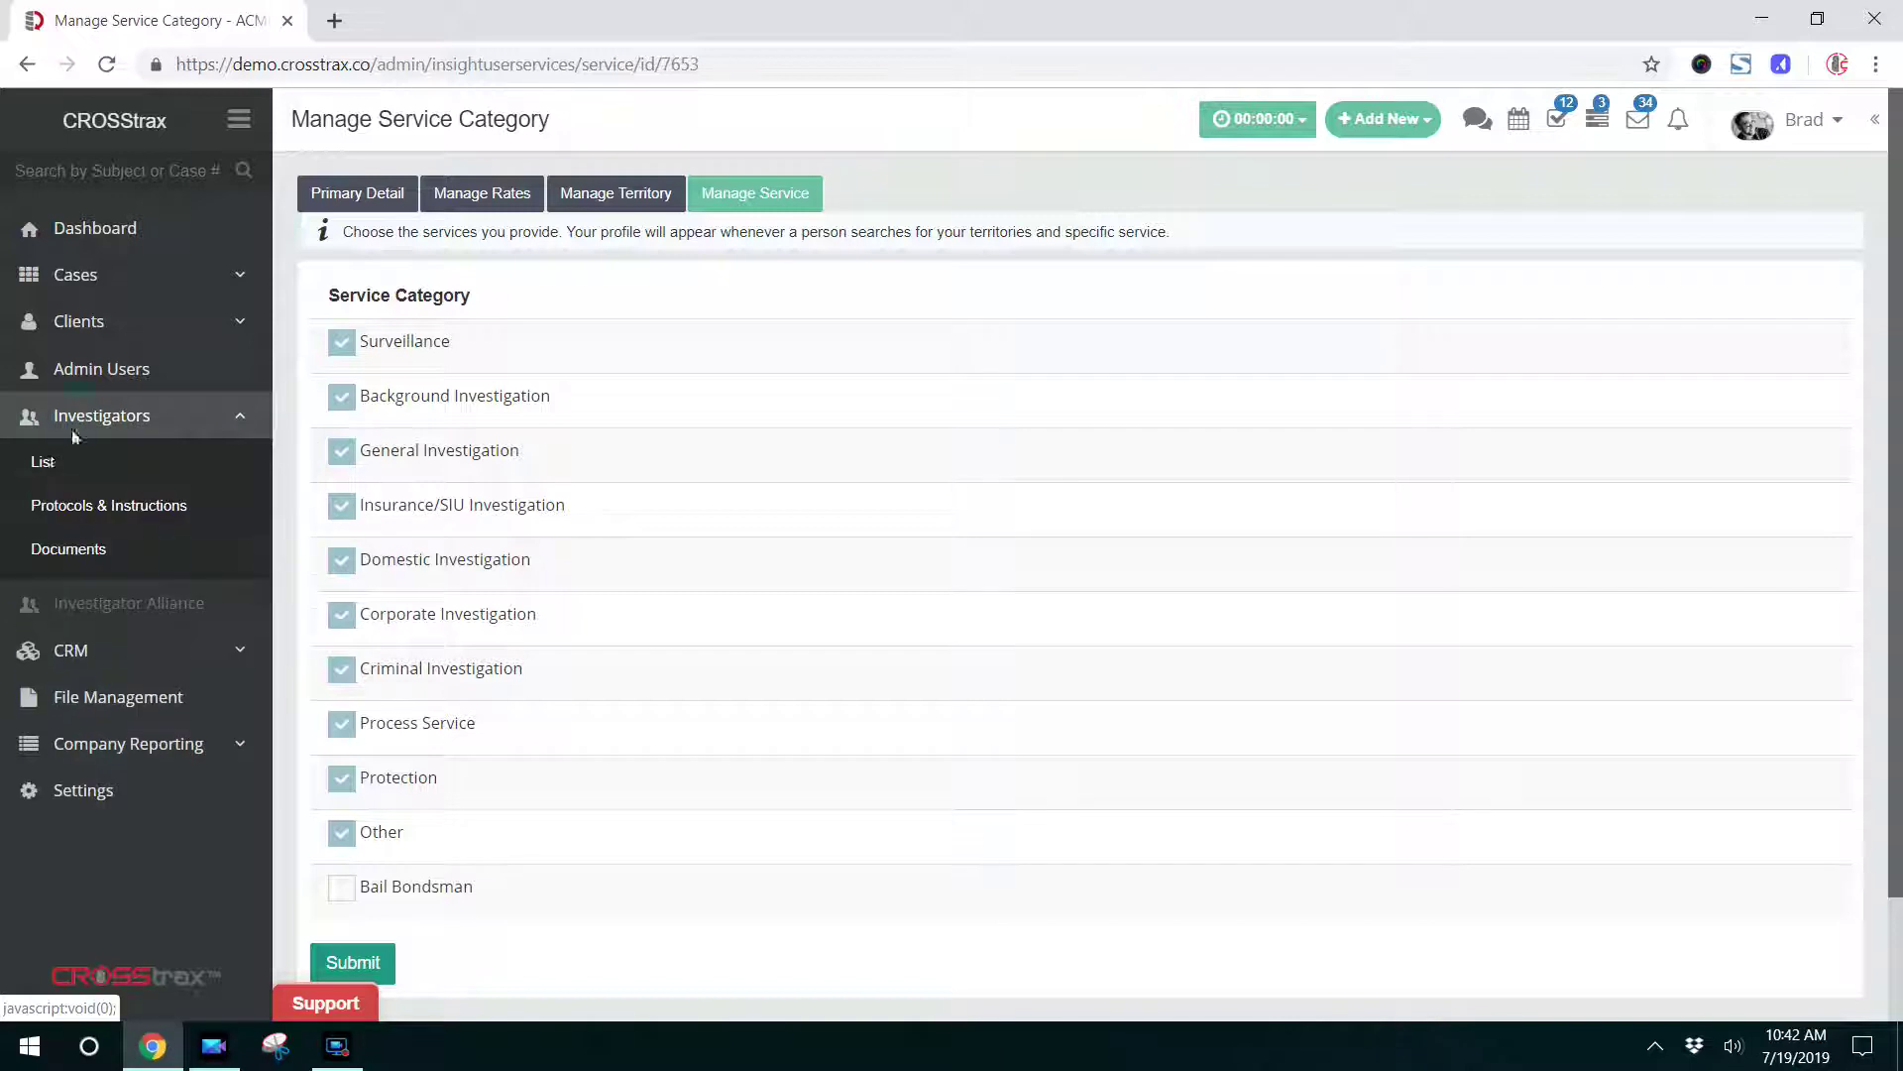
left_click(47, 476)
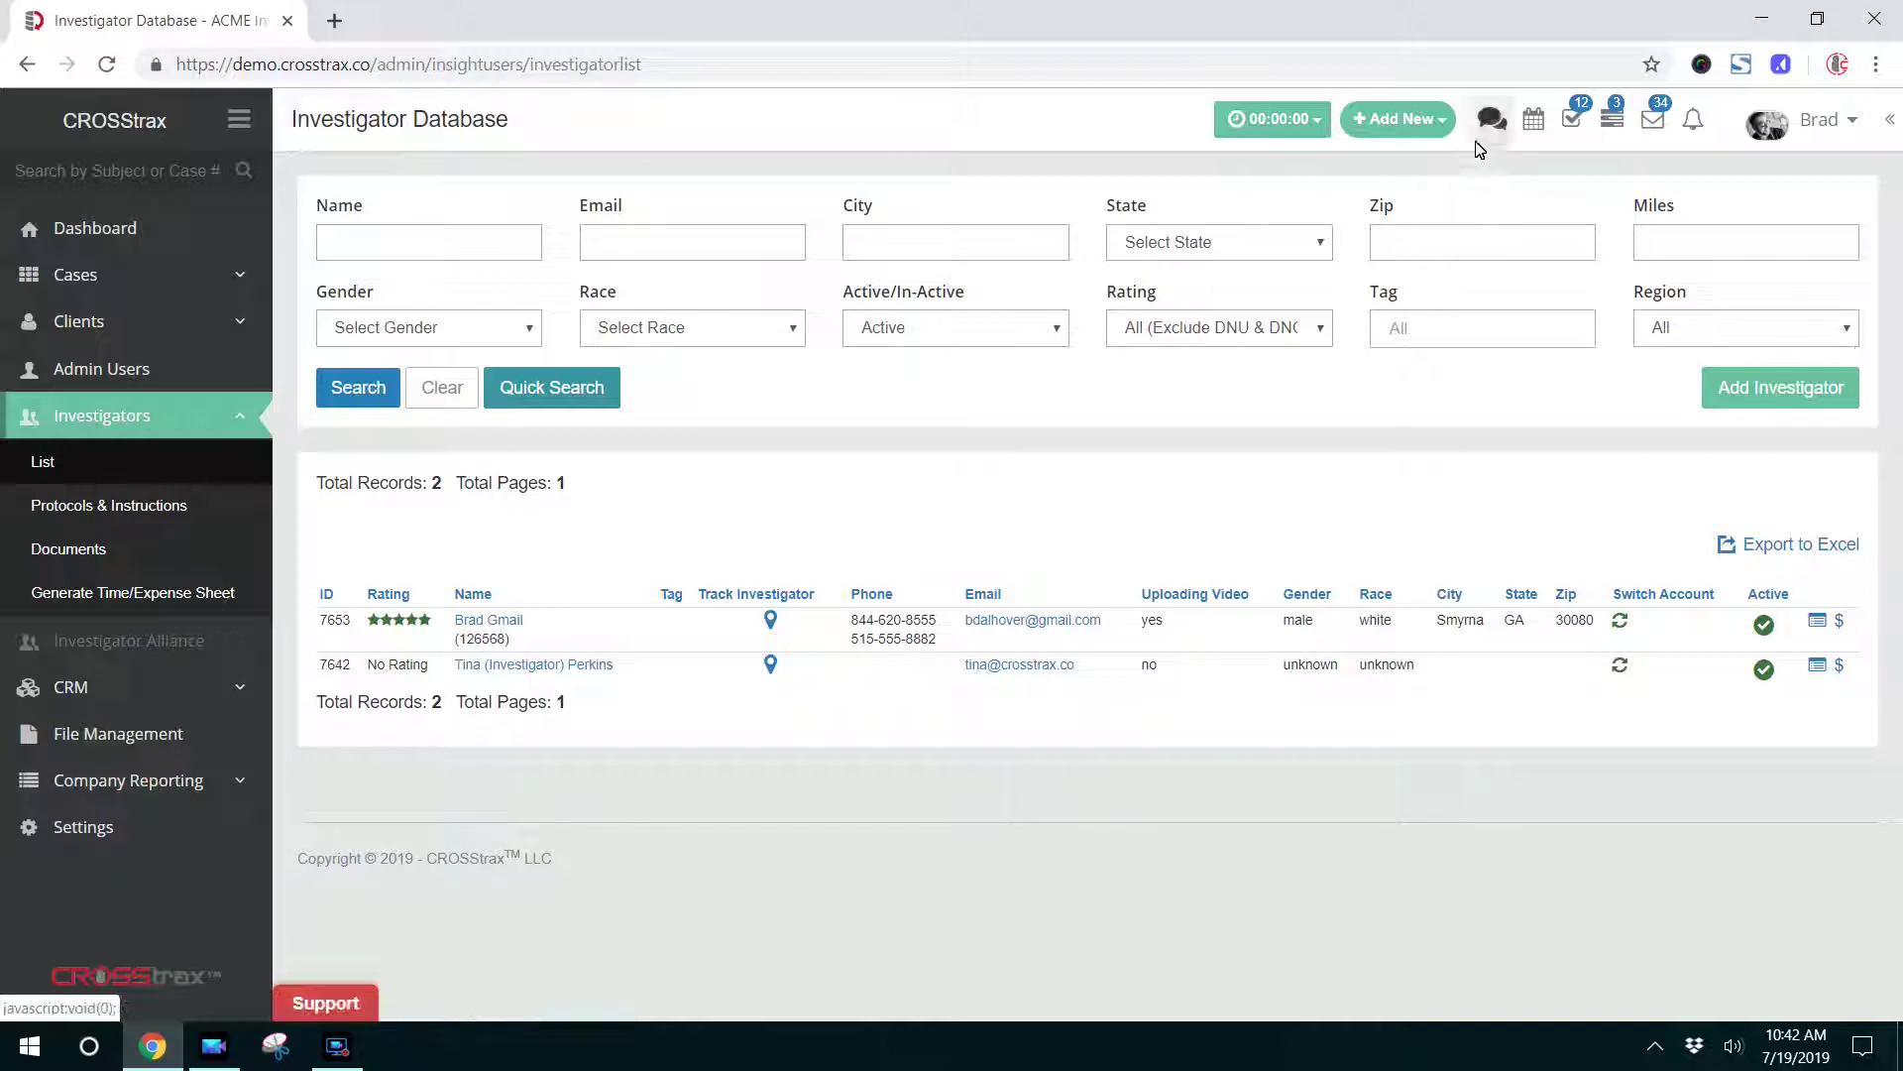
left_click(1442, 141)
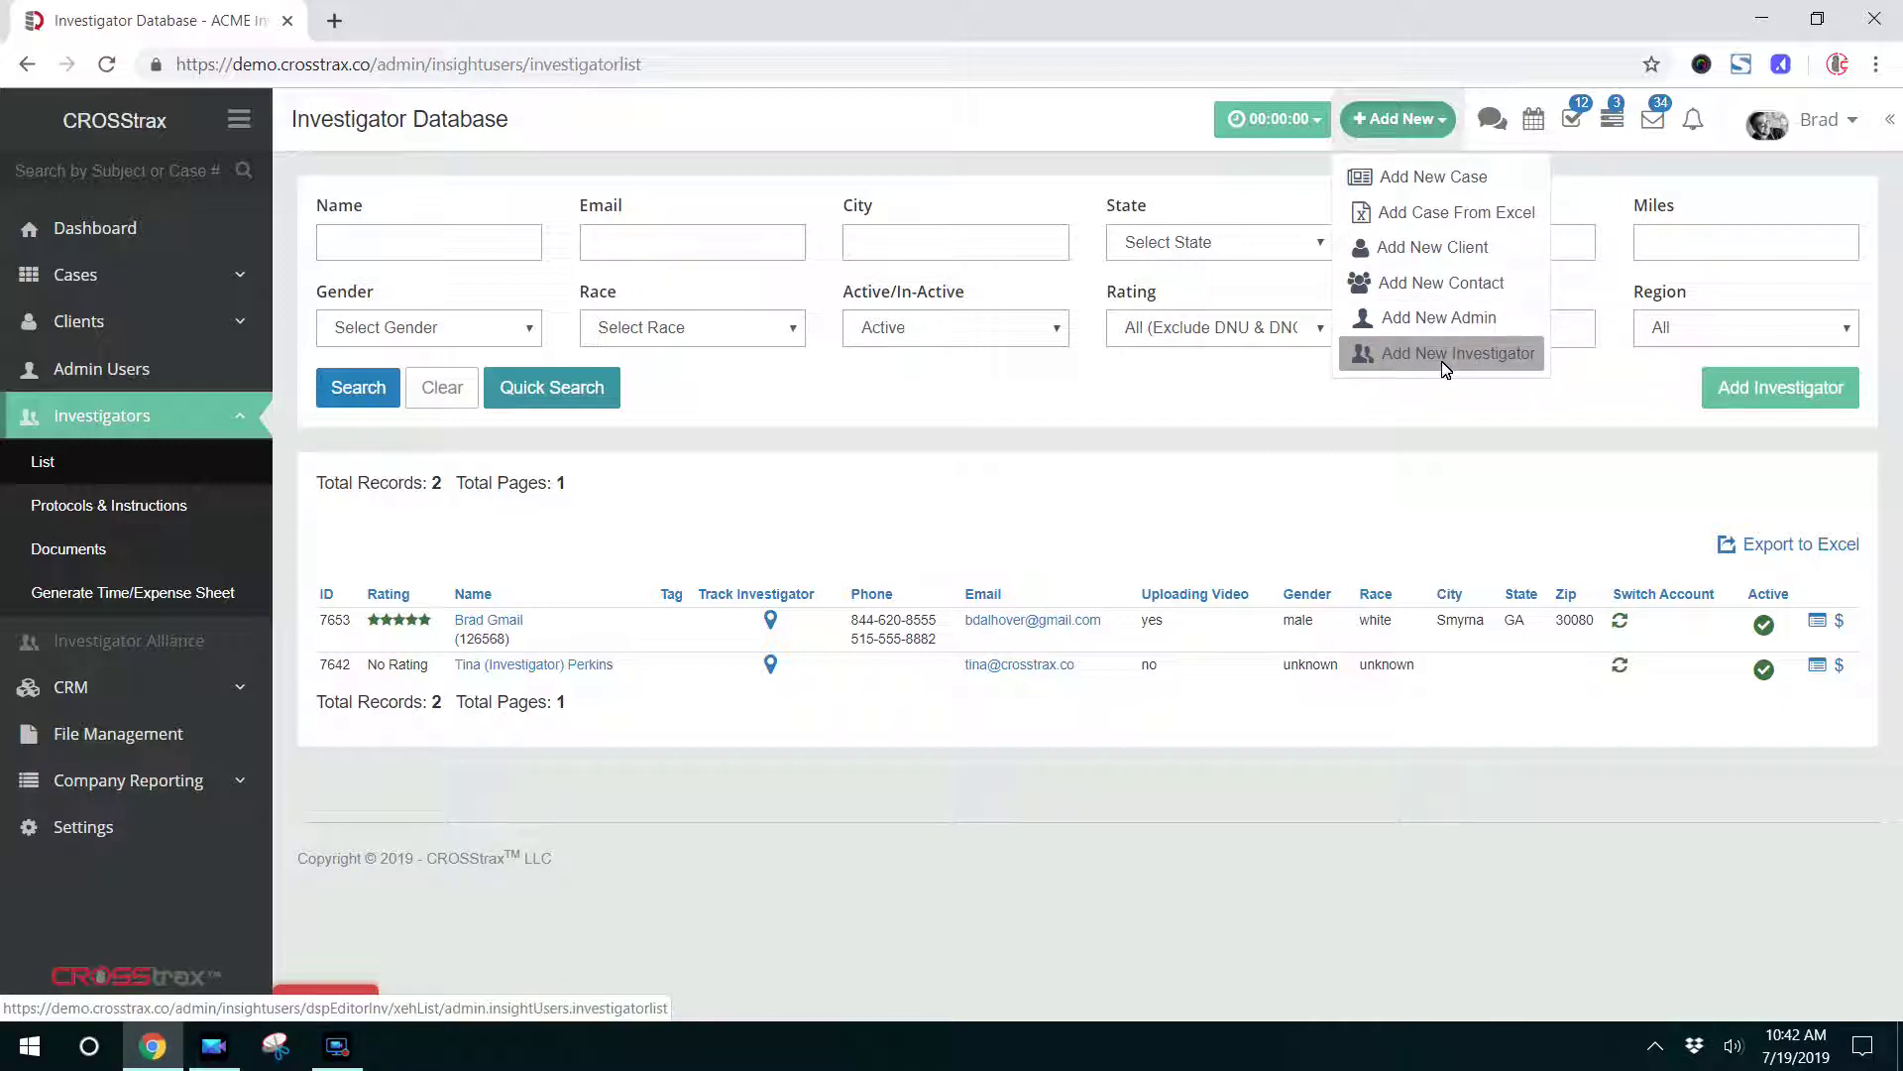
left_click(1468, 463)
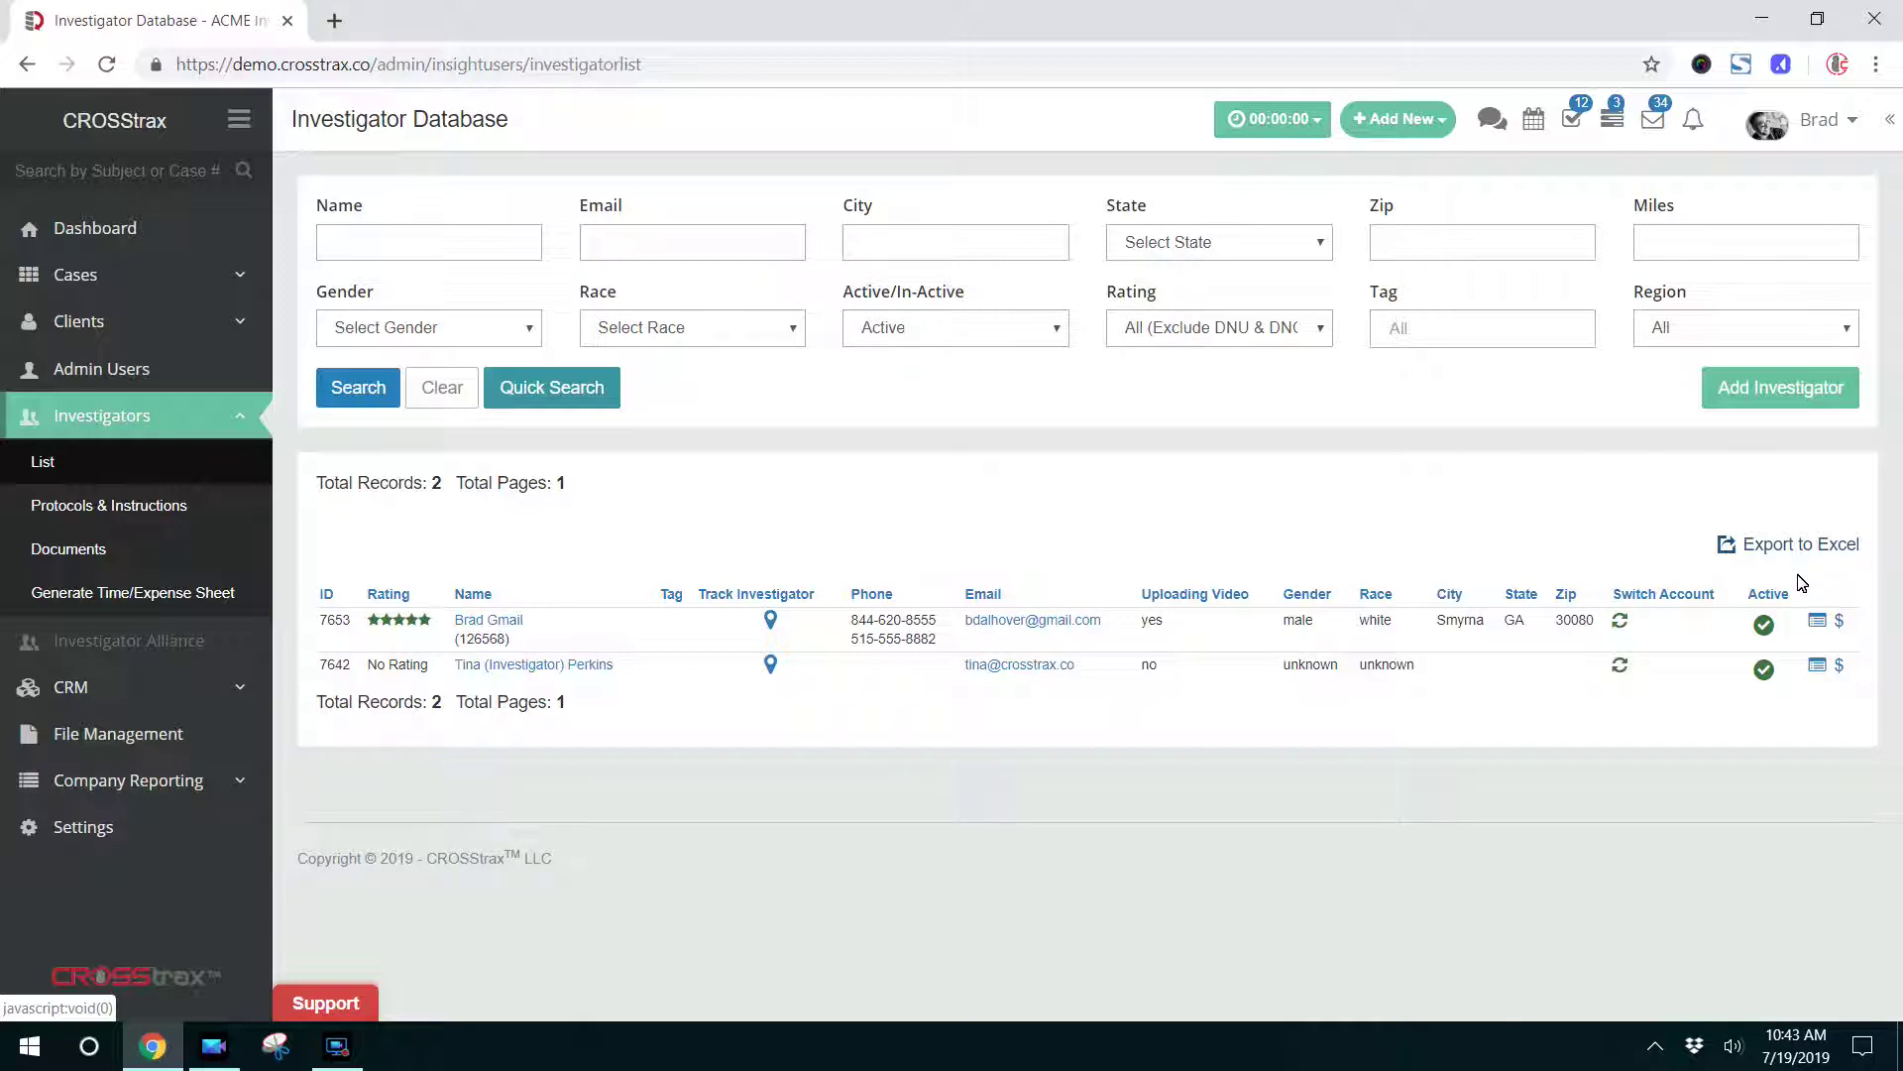
View the five-star investigator's change log from the list, and close it
left_click(1818, 628)
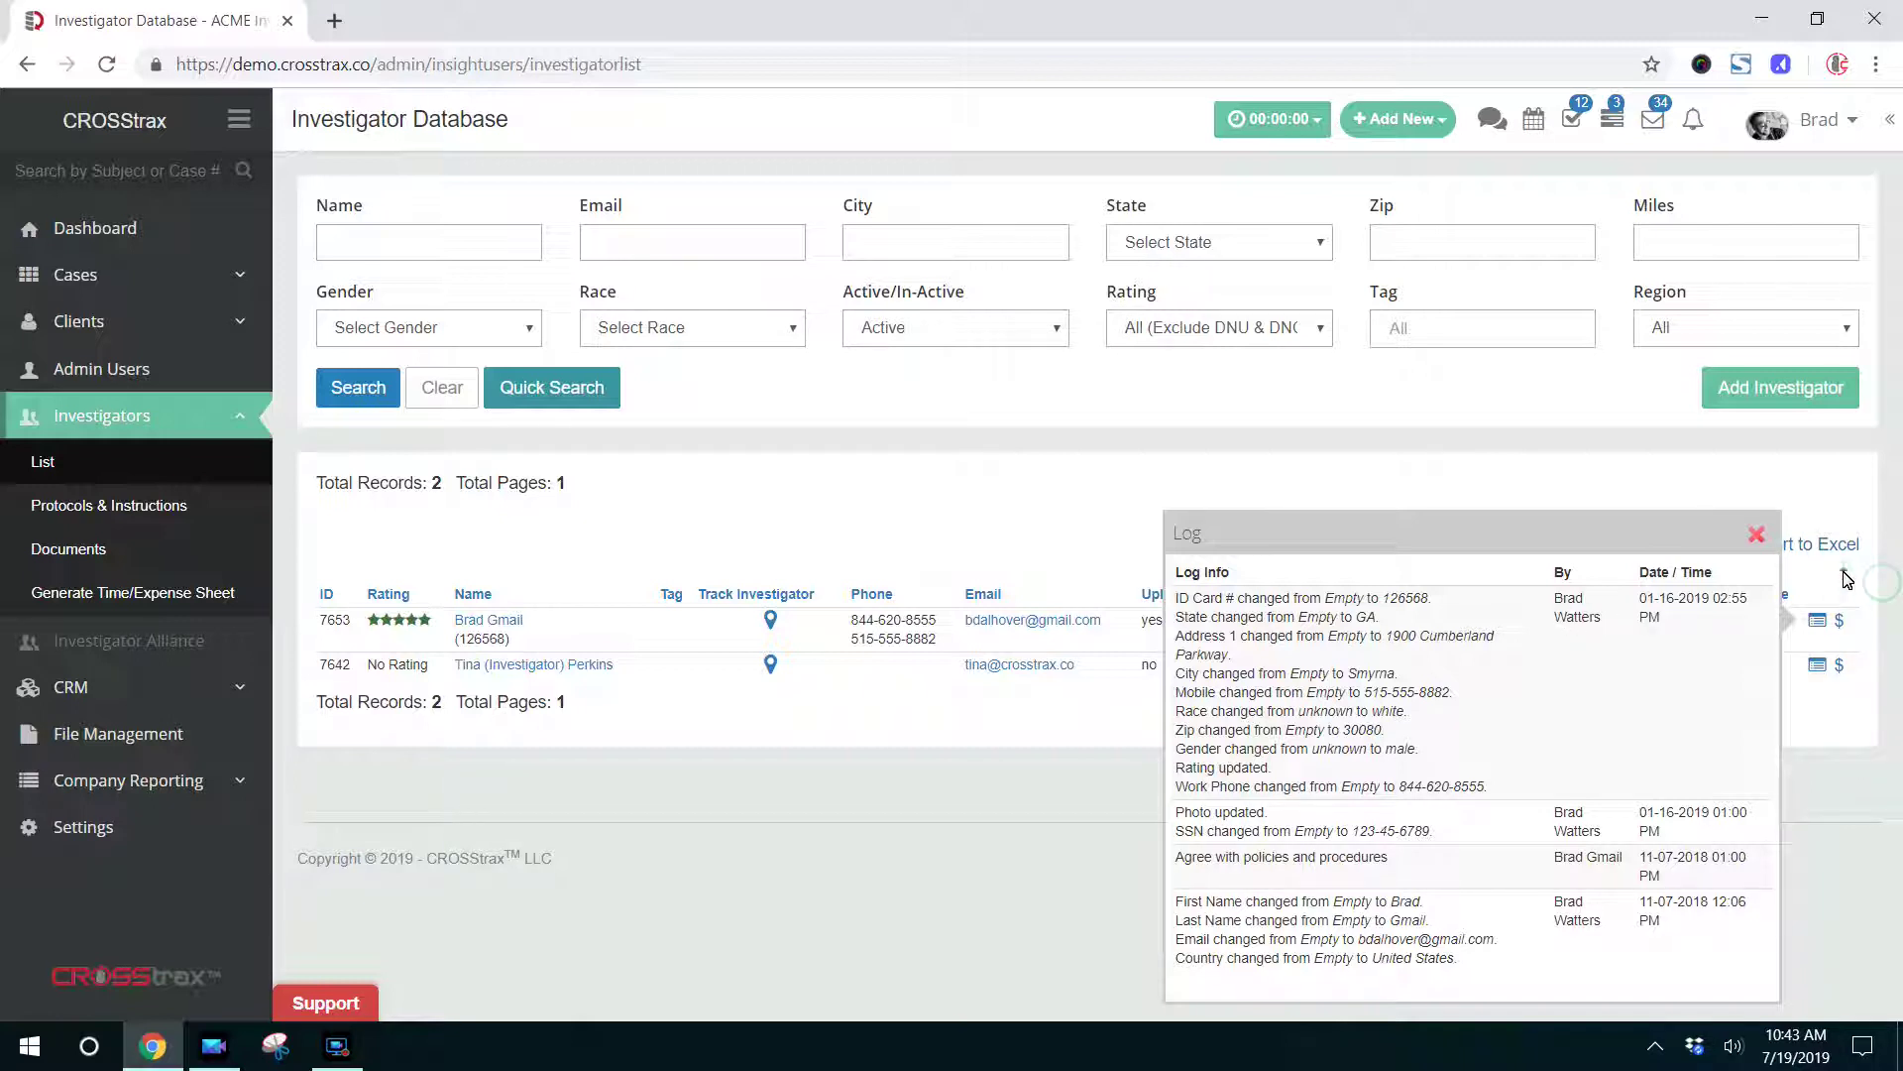
left_click(1752, 535)
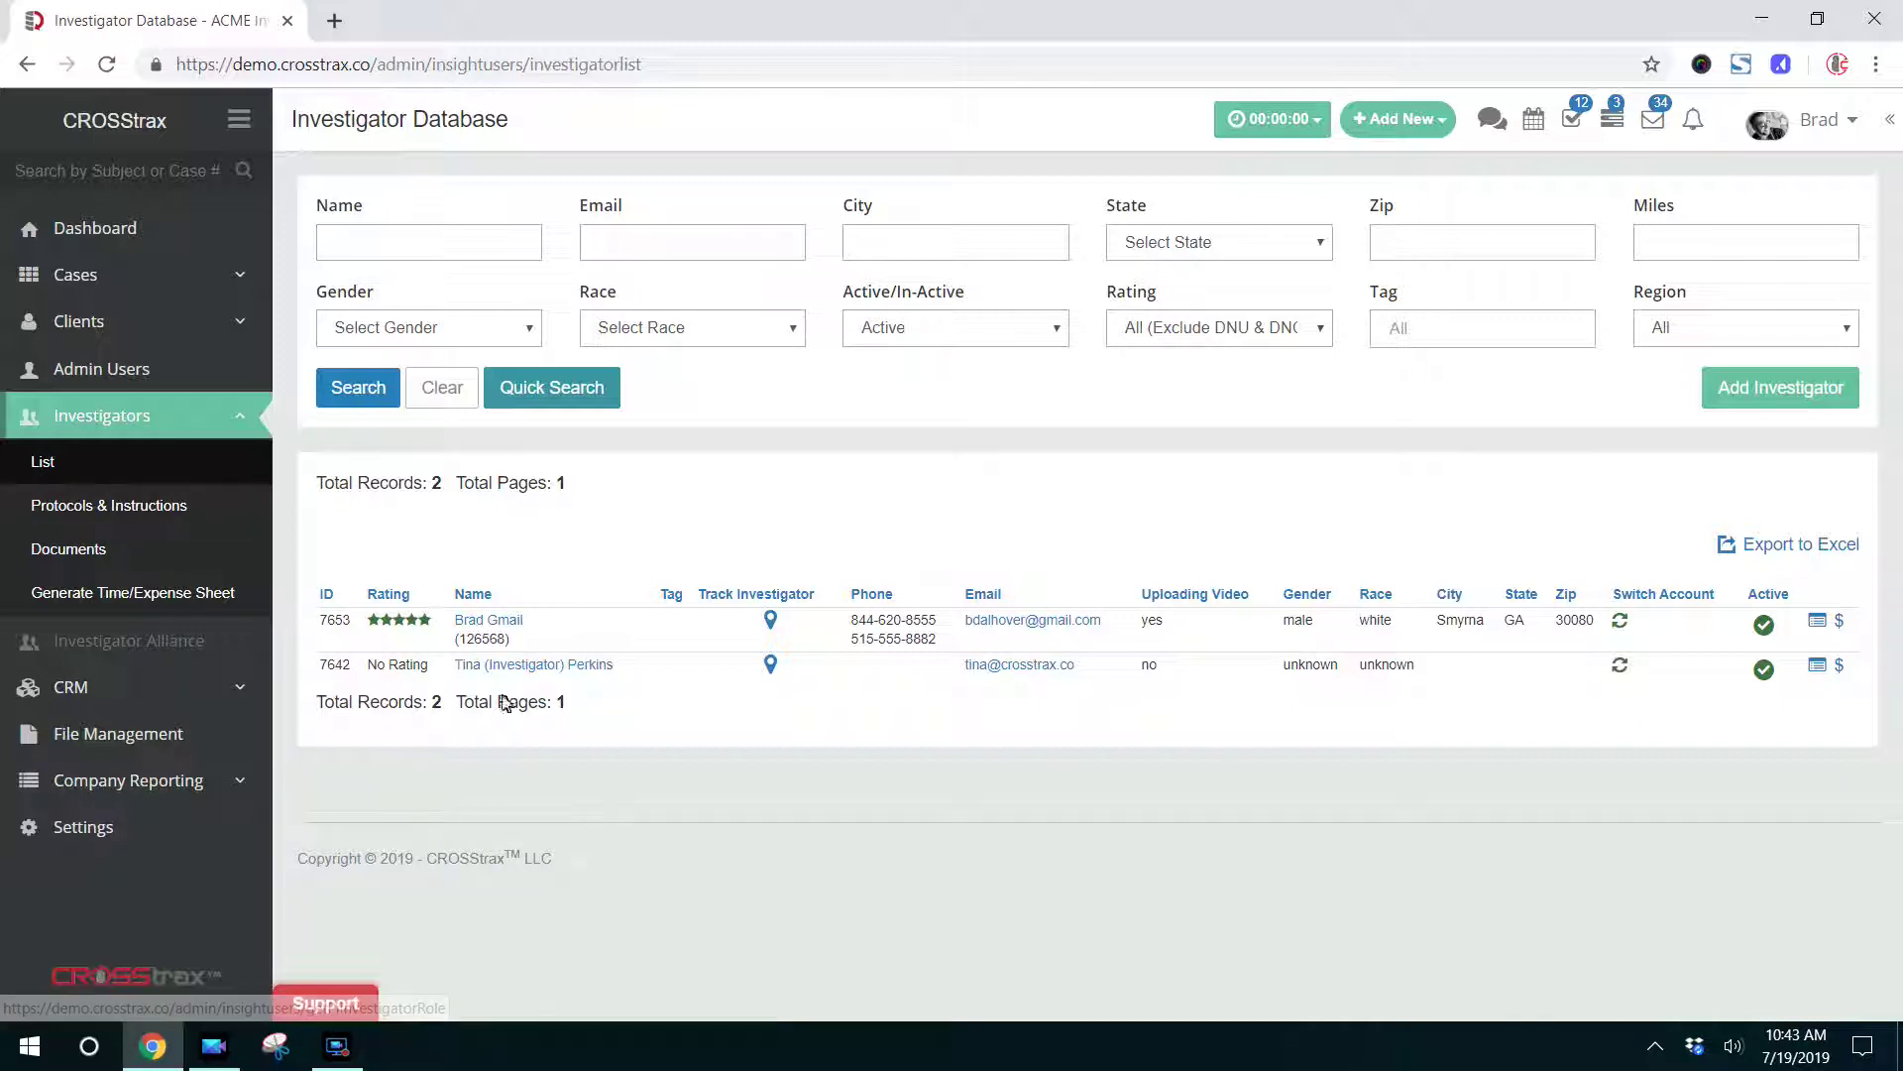
Open the five-star investigator's account and review its primary details, from contact and address fields to rating, role, hiring date and photo
left_click(501, 627)
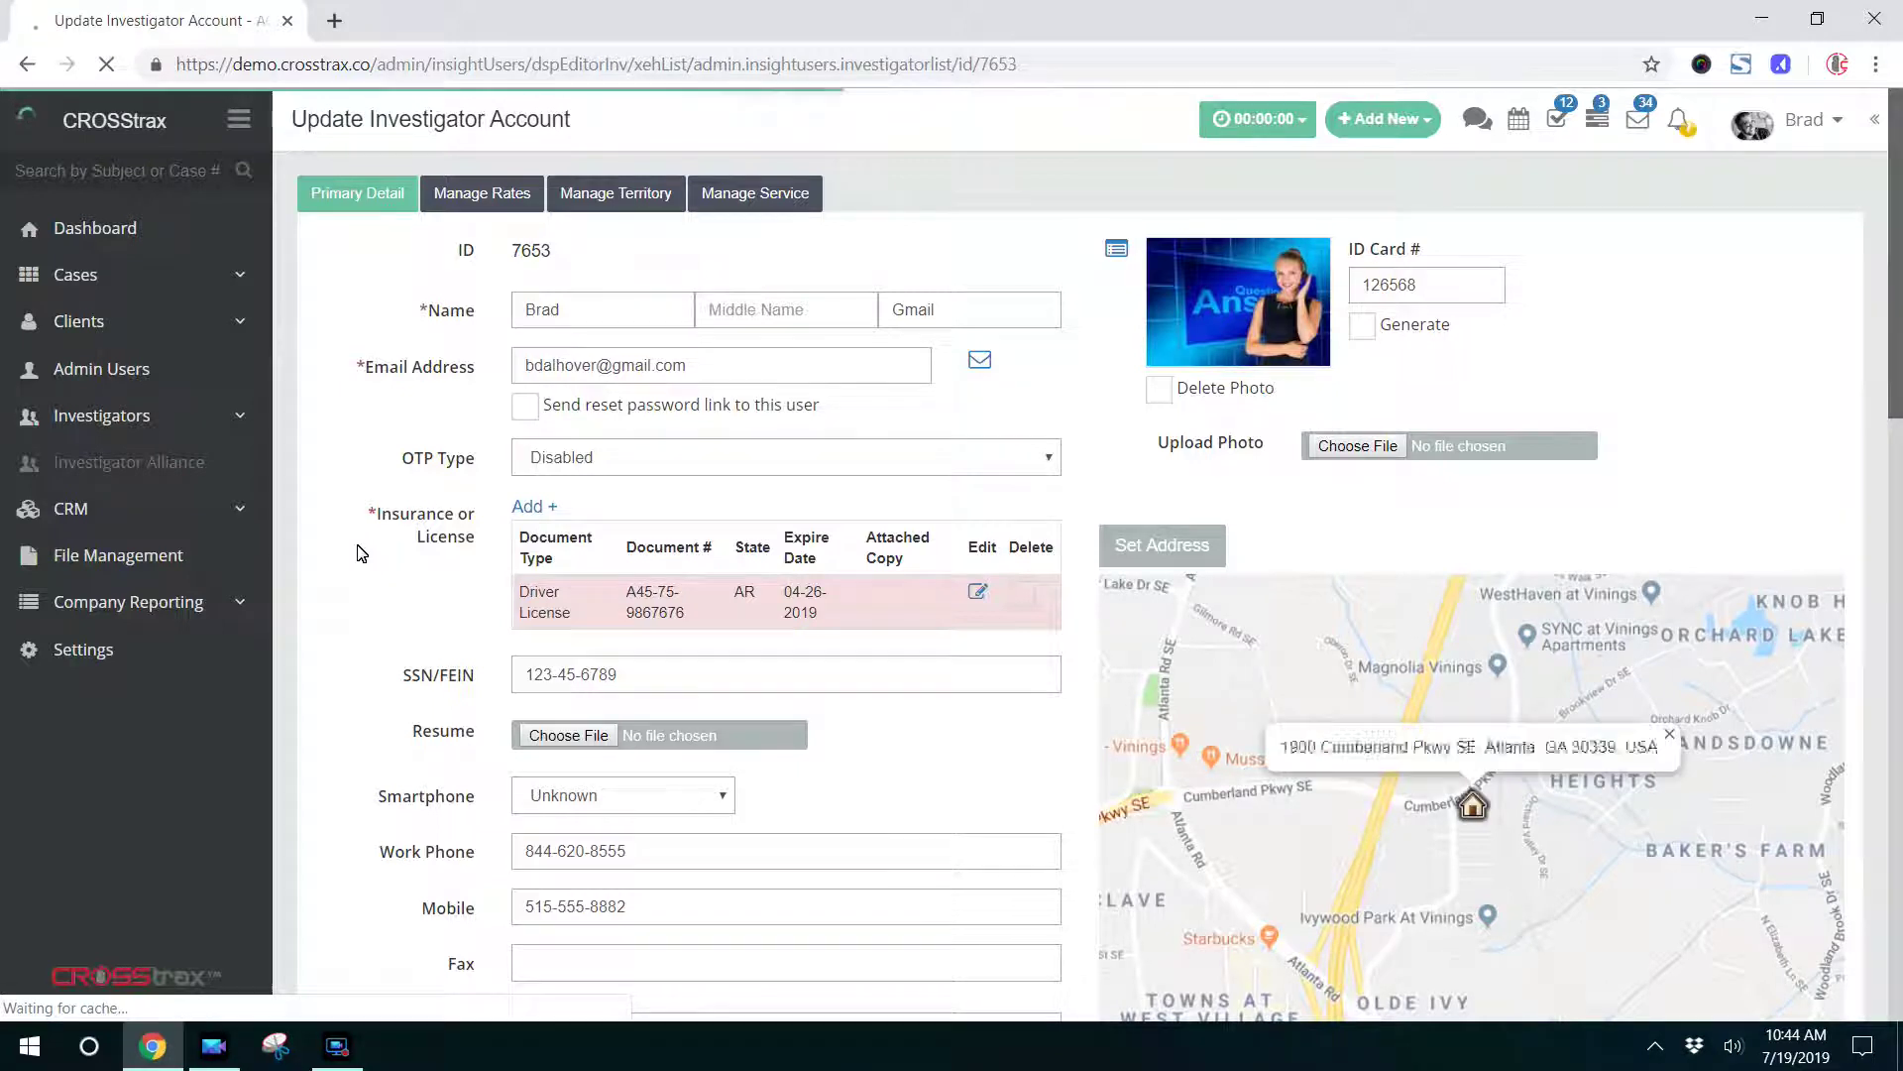
scroll(364, 551, "down", 5)
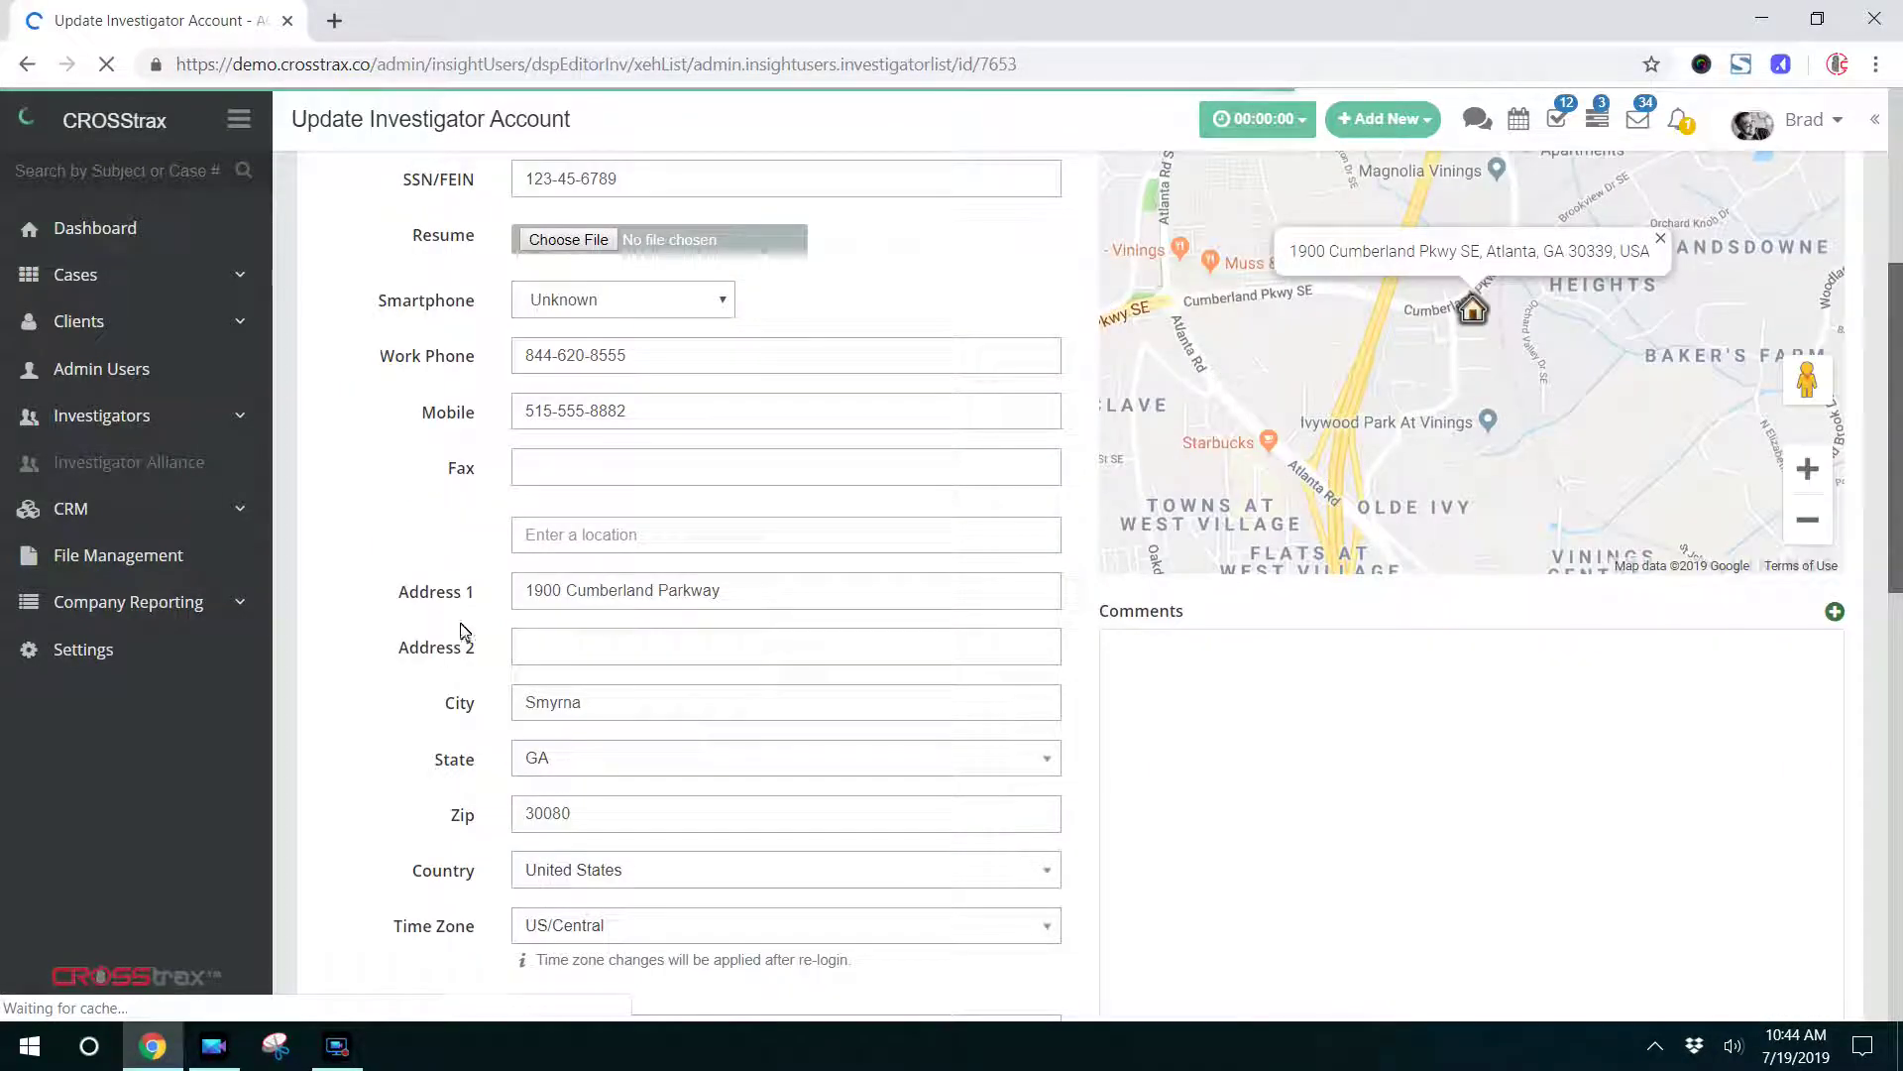
scroll(415, 674, "down", 4)
scroll(413, 678, "down", 5)
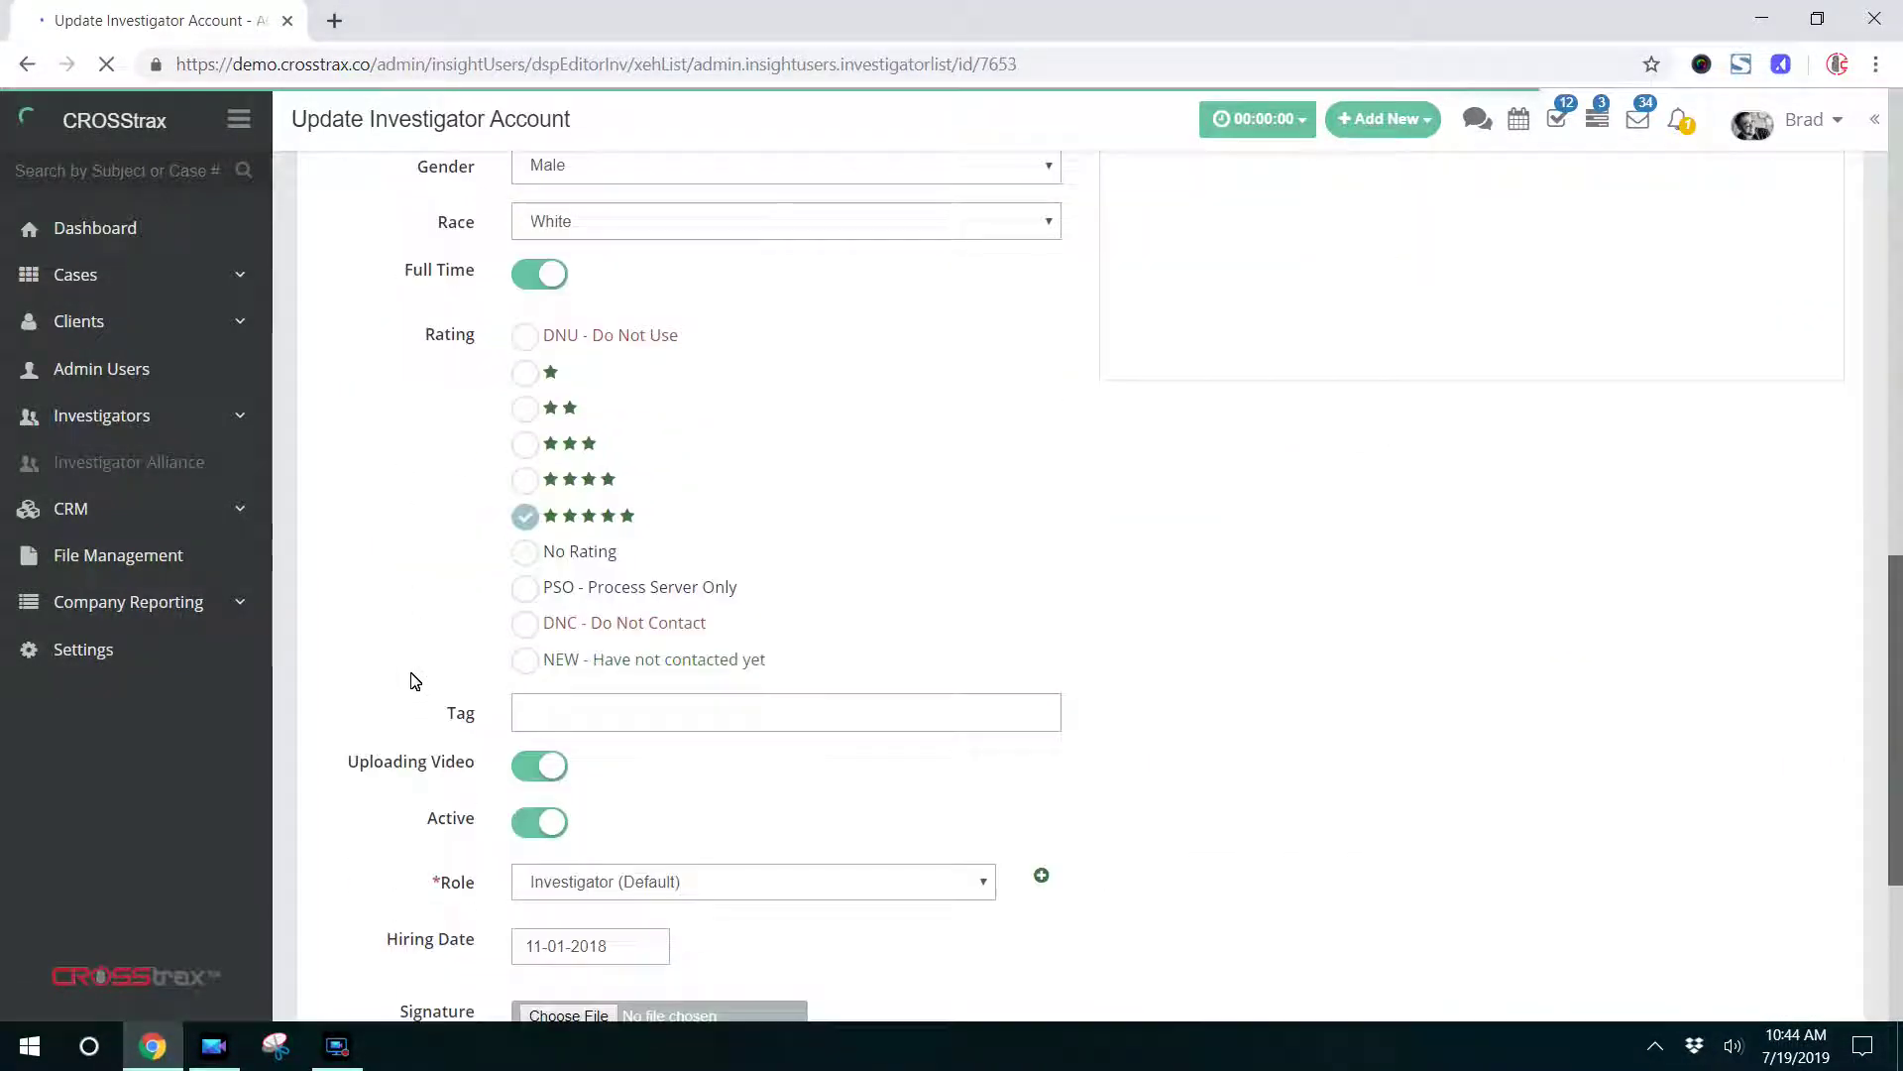
scroll(389, 592, "down", 1)
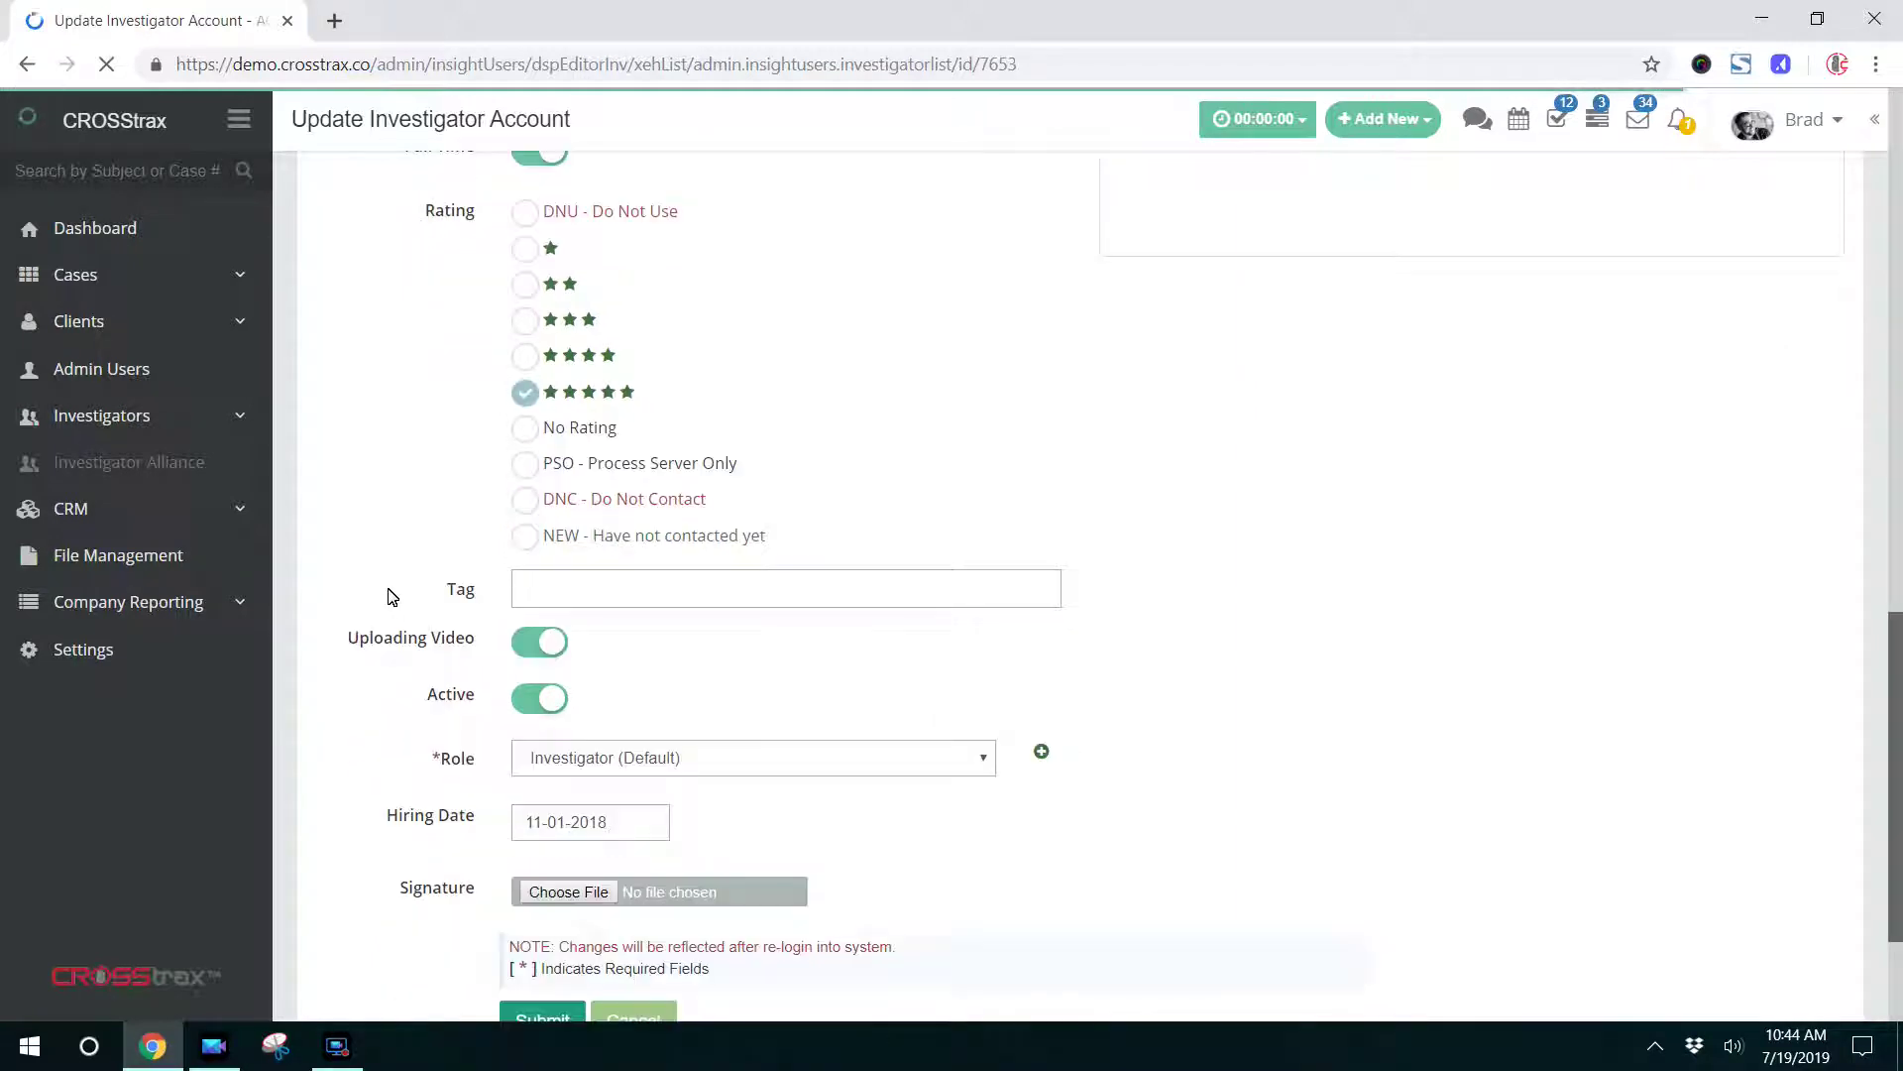
scroll(391, 595, "down", 2)
scroll(390, 590, "up", 8)
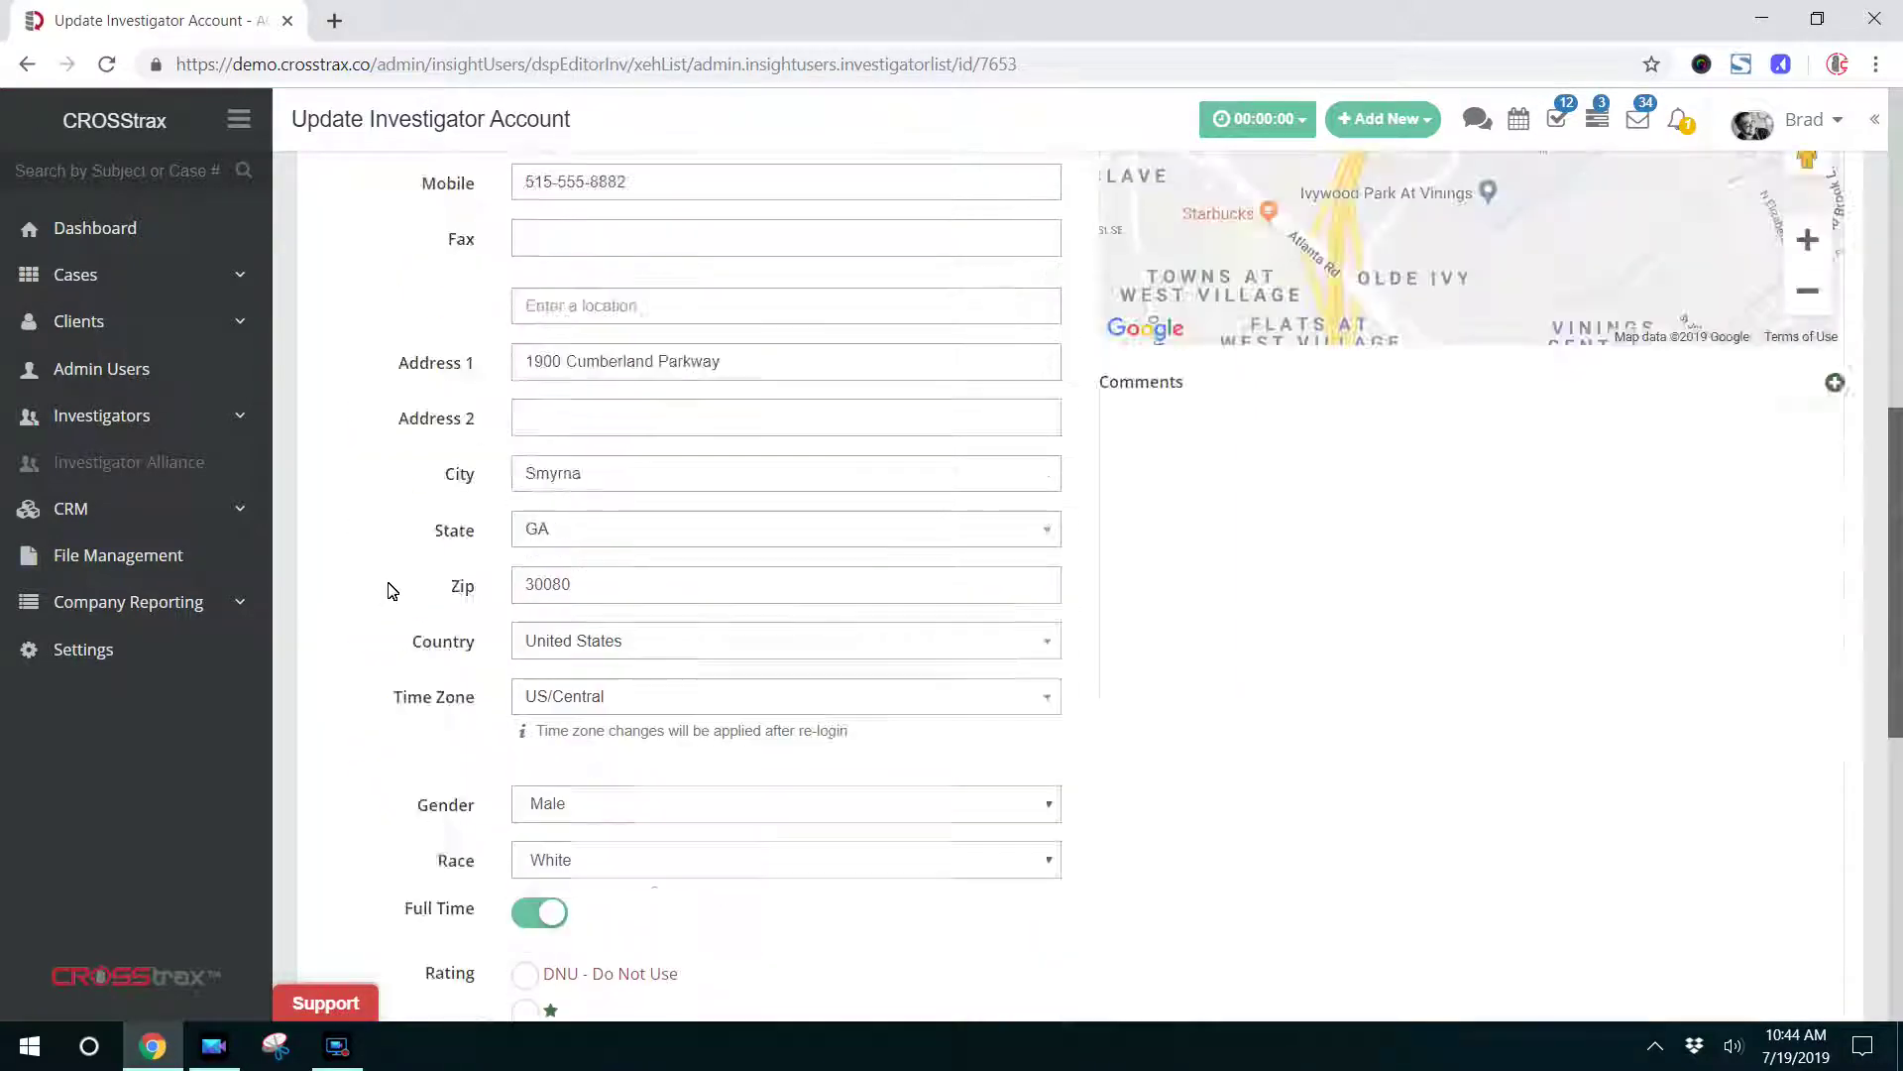
scroll(395, 593, "up", 3)
scroll(398, 596, "up", 3)
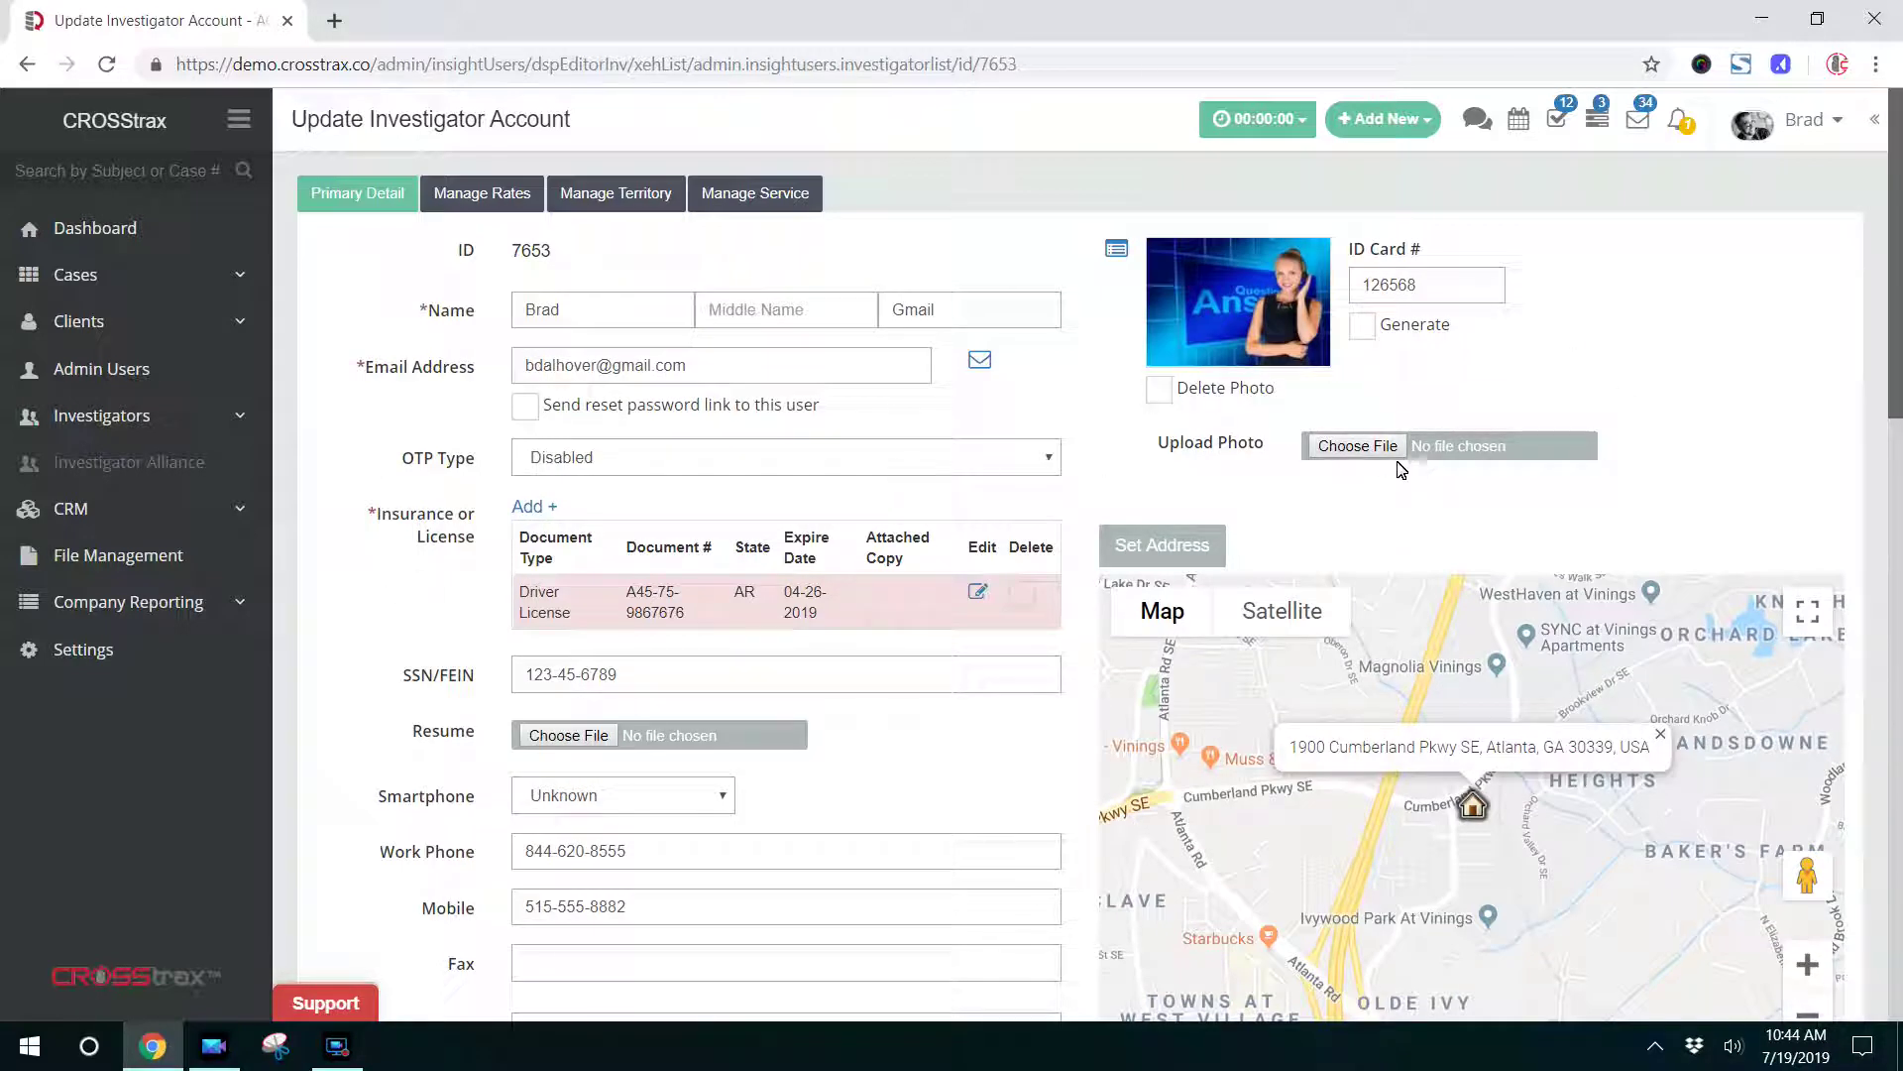
mouse_move(1281, 334)
Return to the investigator list, review the five-star investigator's log of account changes, and close the log
left_click(169, 419)
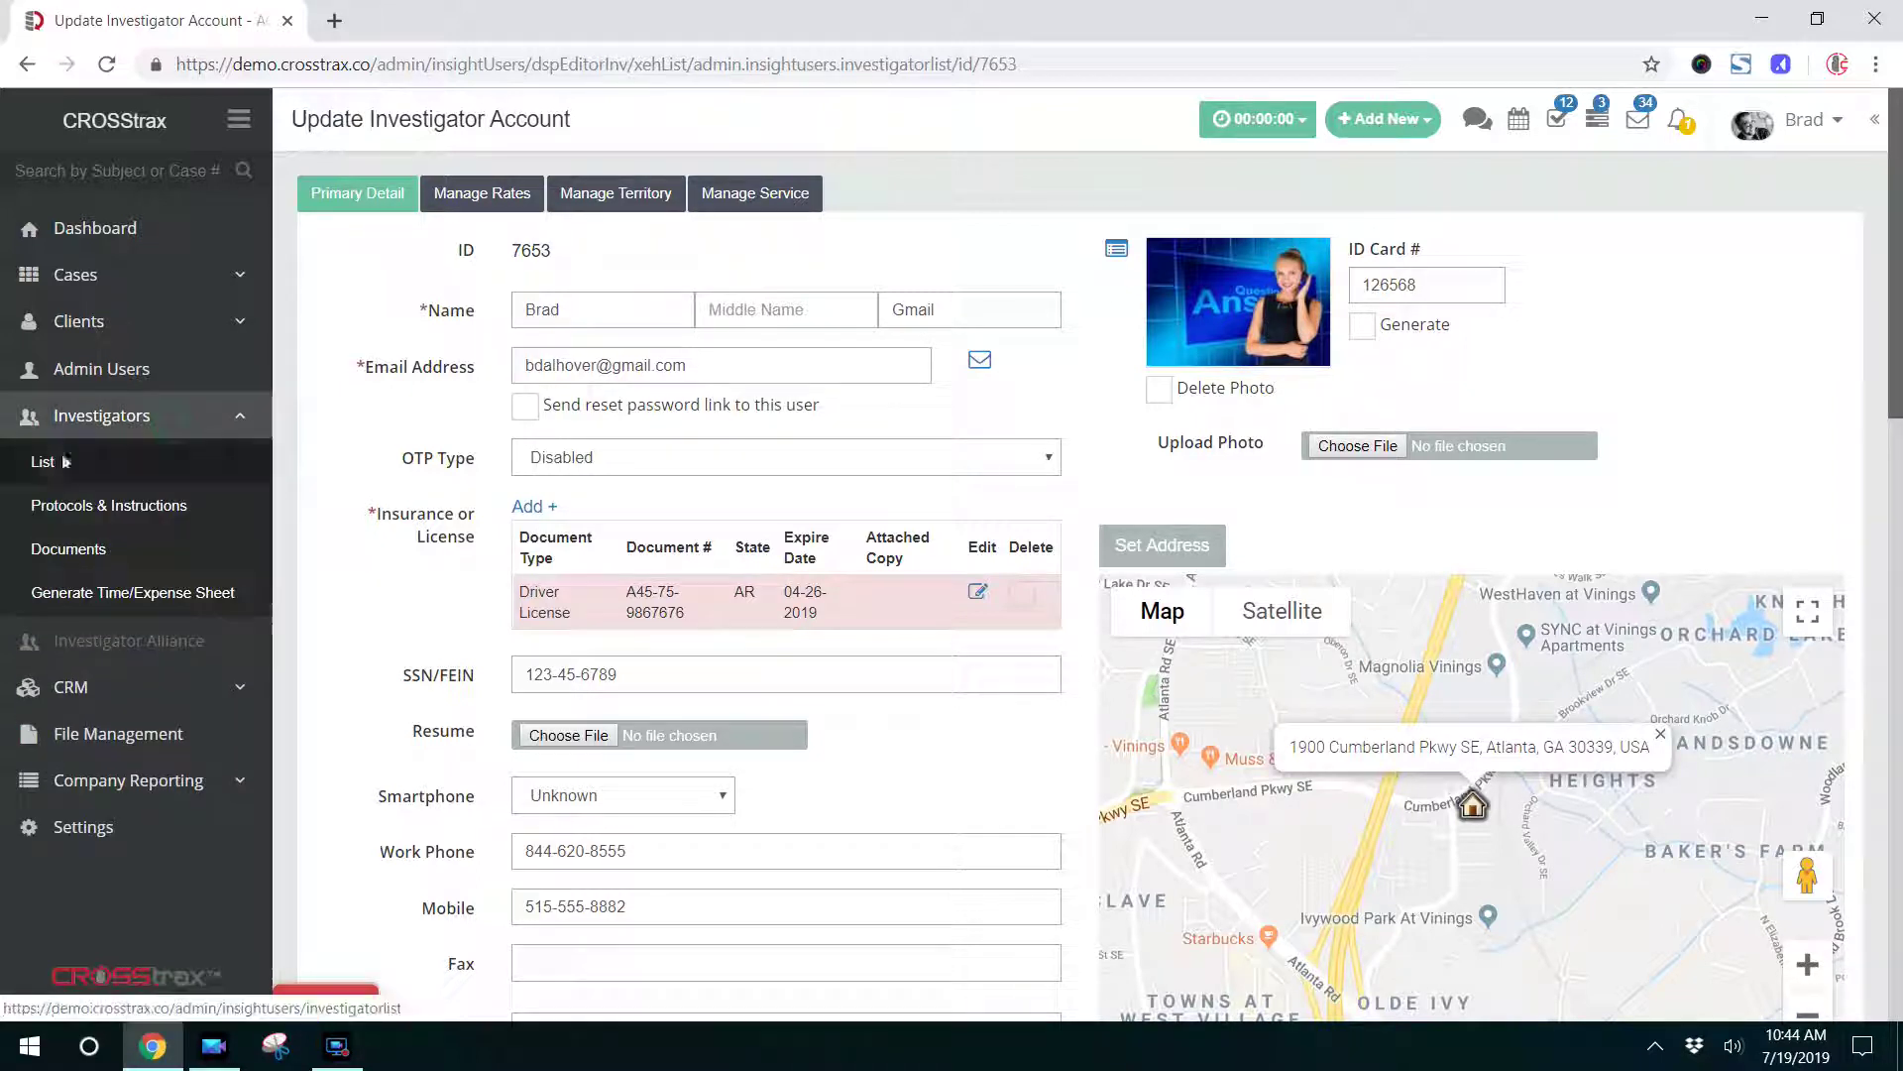
left_click(44, 464)
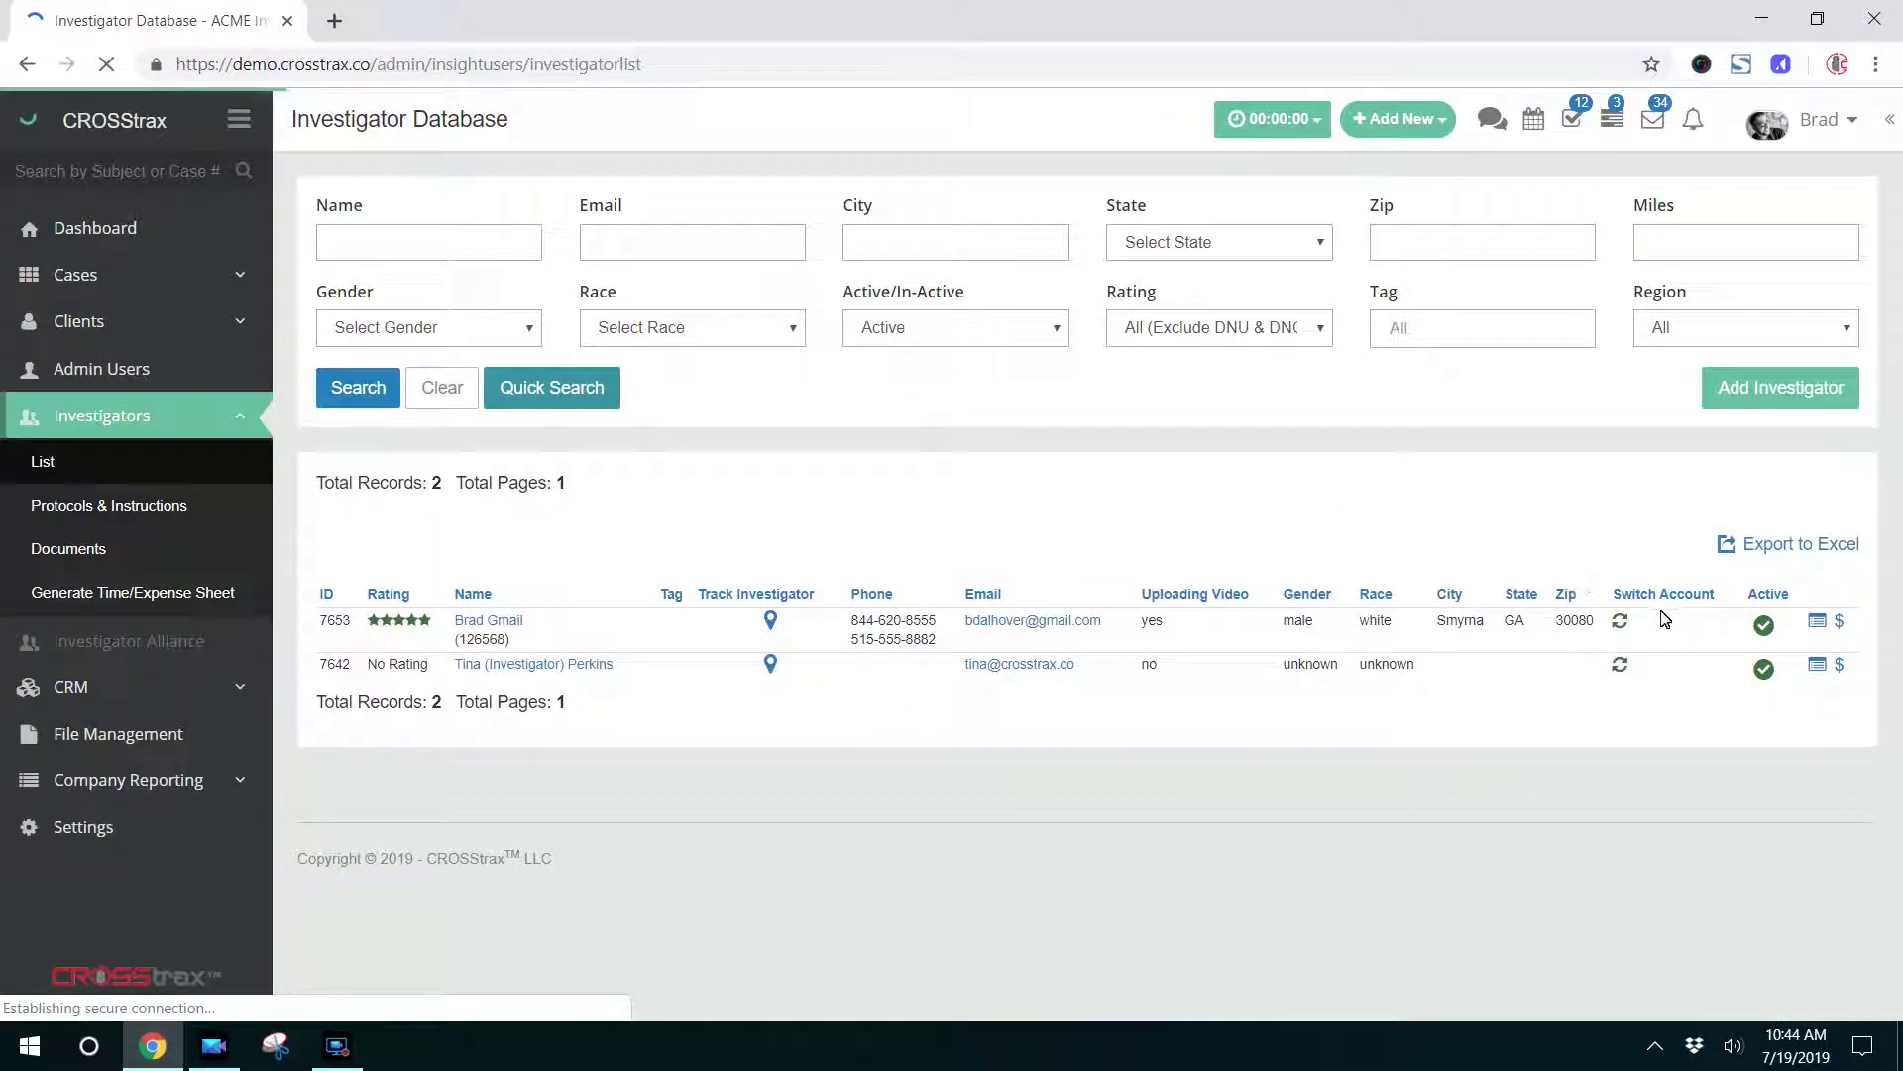
left_click(1818, 623)
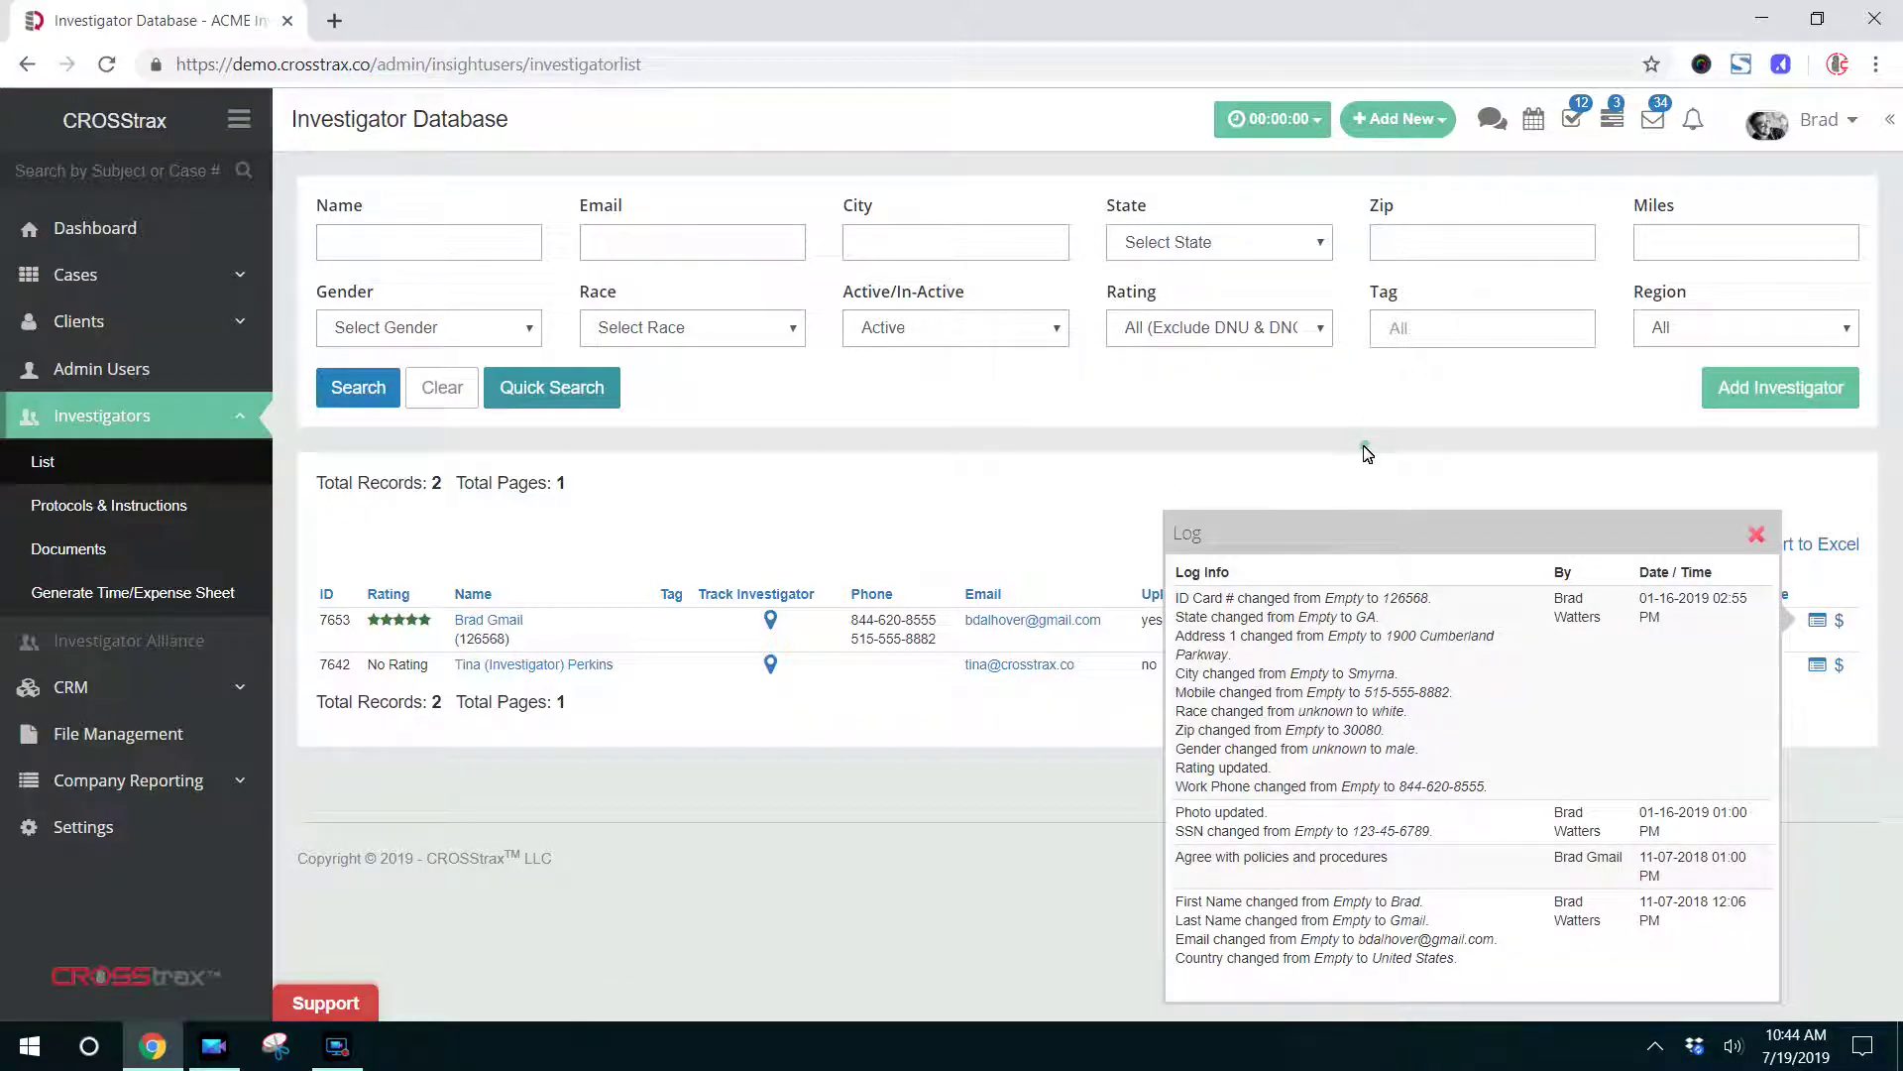
left_click(1757, 535)
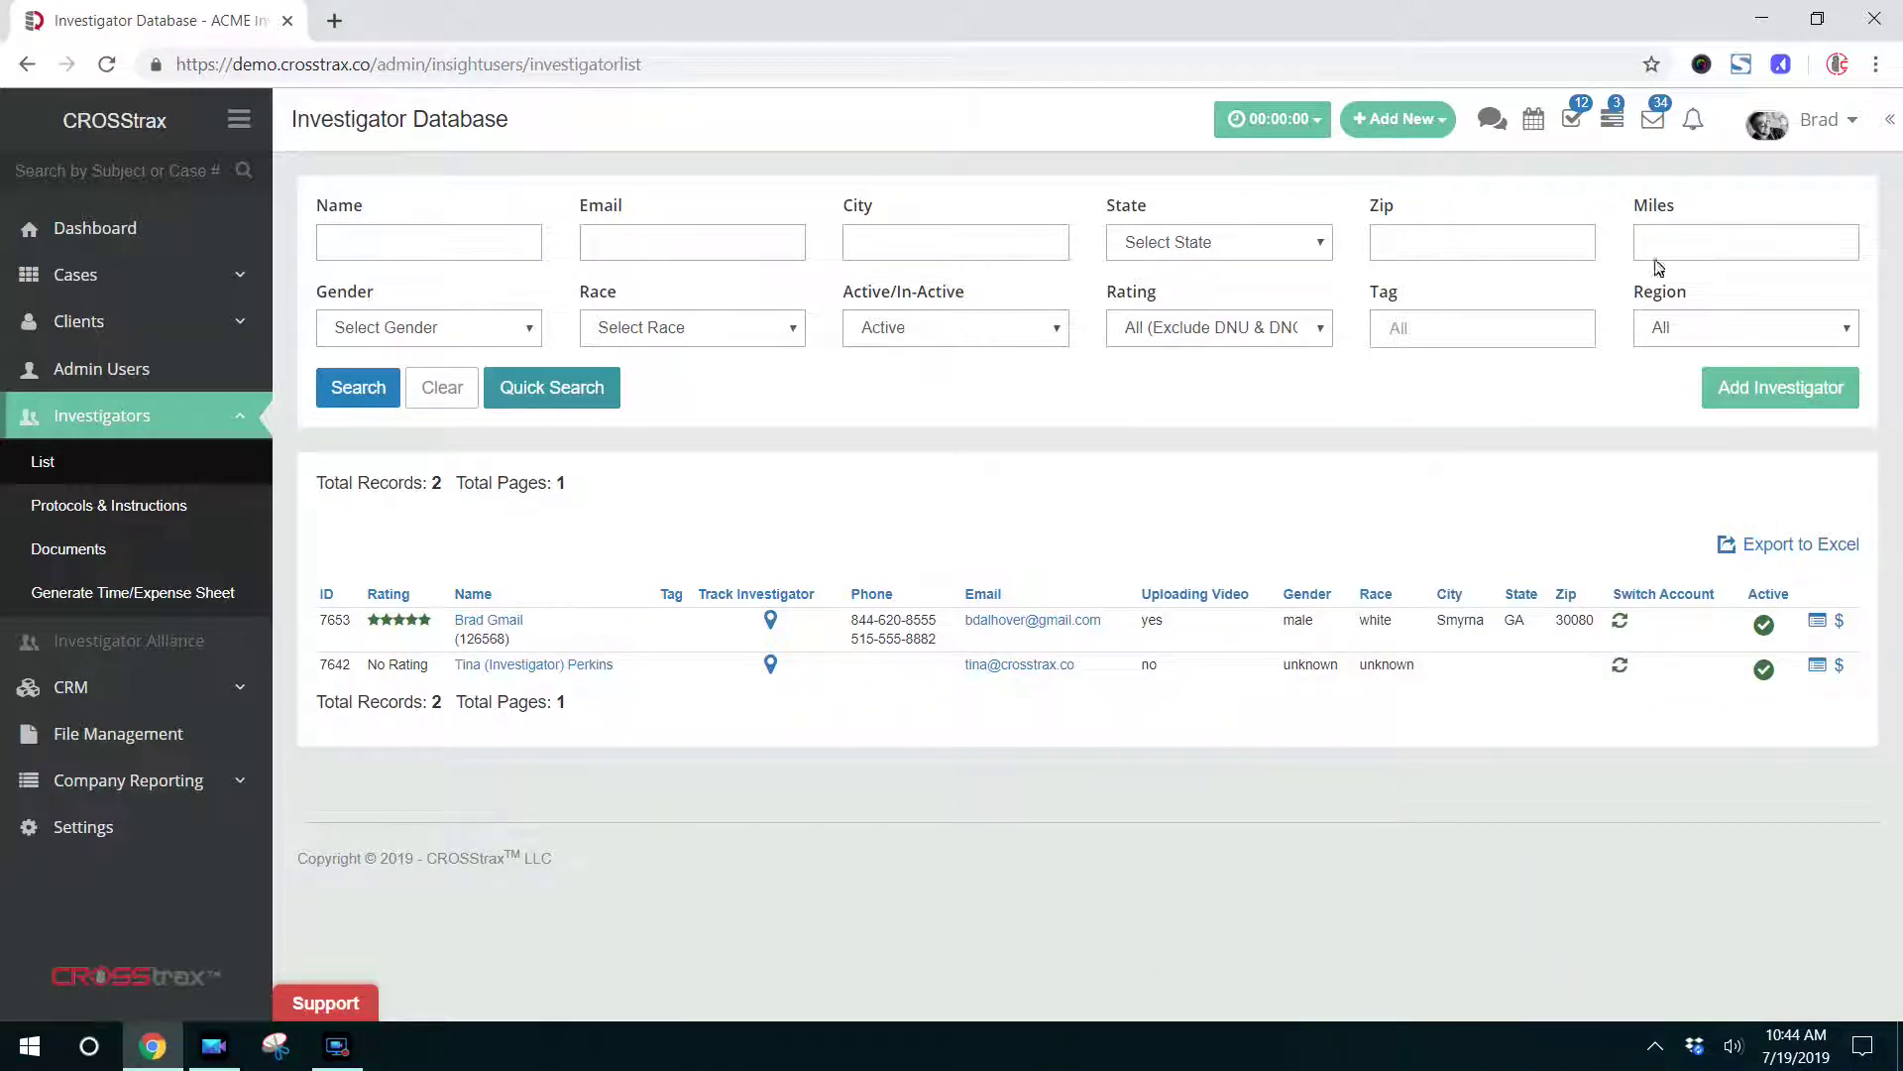